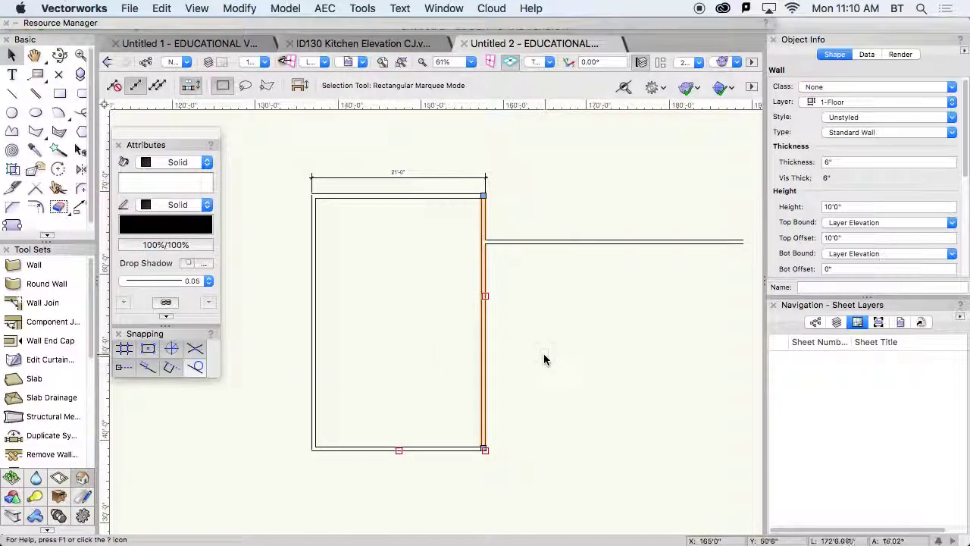
left_click(543, 348)
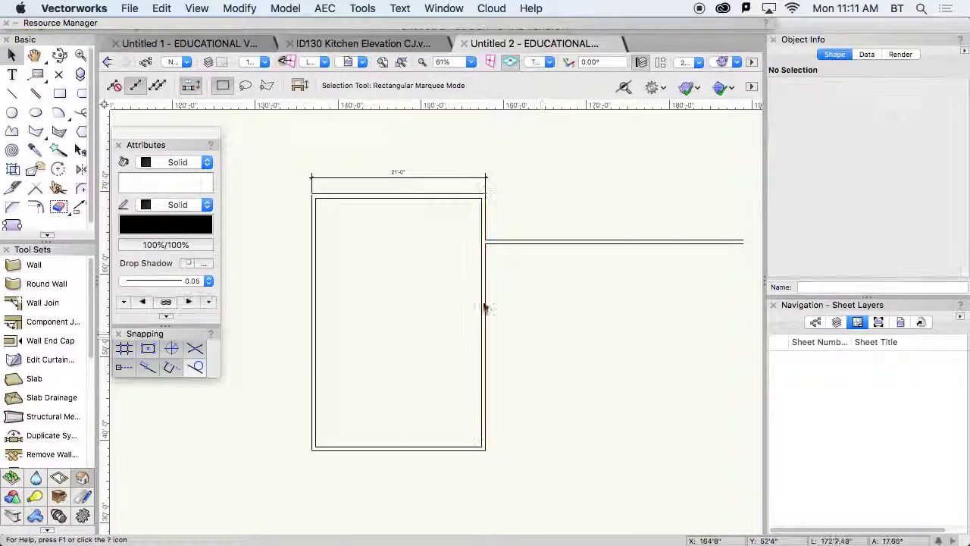
left_click(62, 263)
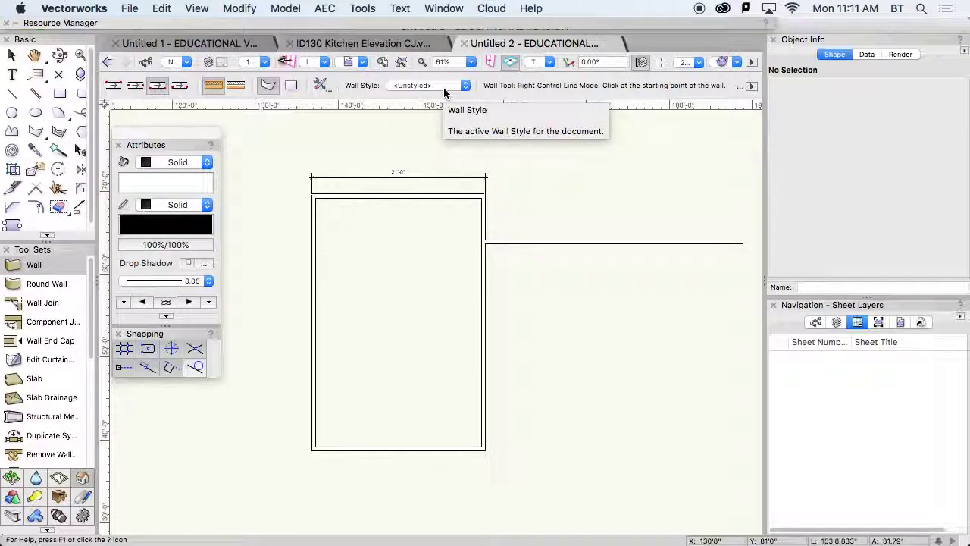
left_click(322, 86)
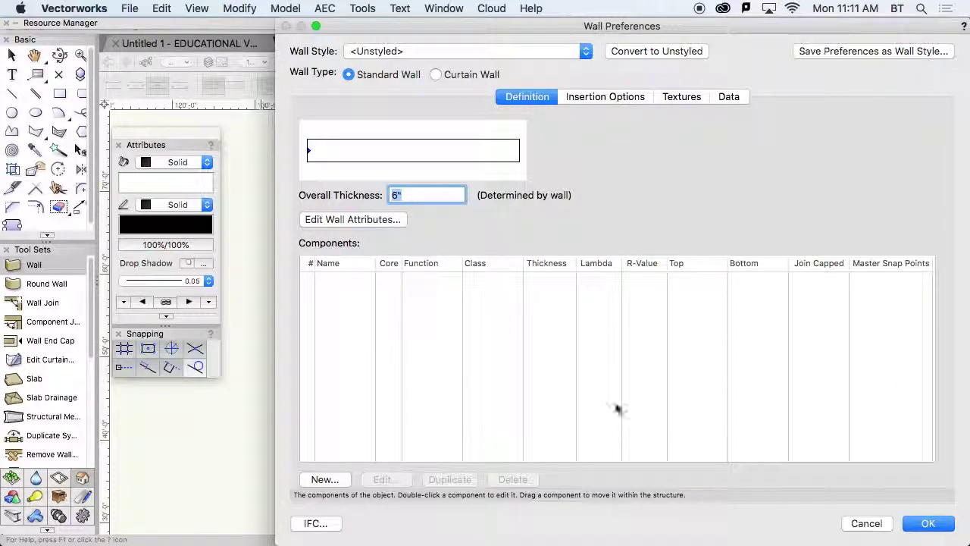
left_click(866, 523)
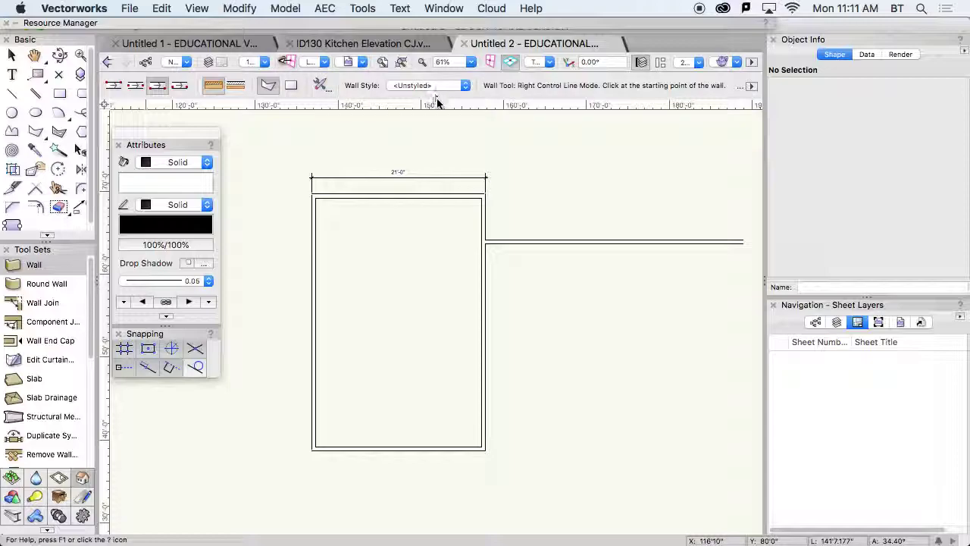
key("x")
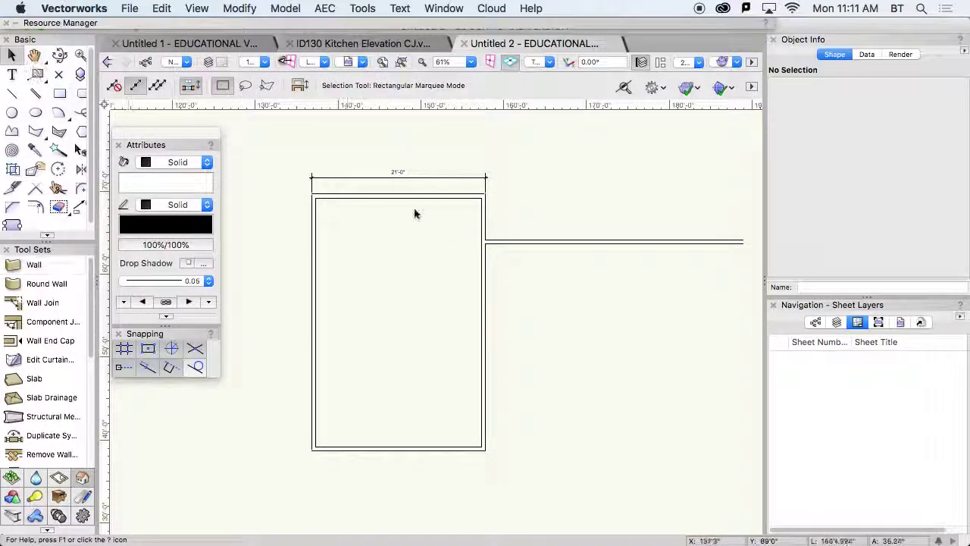
Set the solid fill of the horizontal wall extending from the room to black
left_click(554, 241)
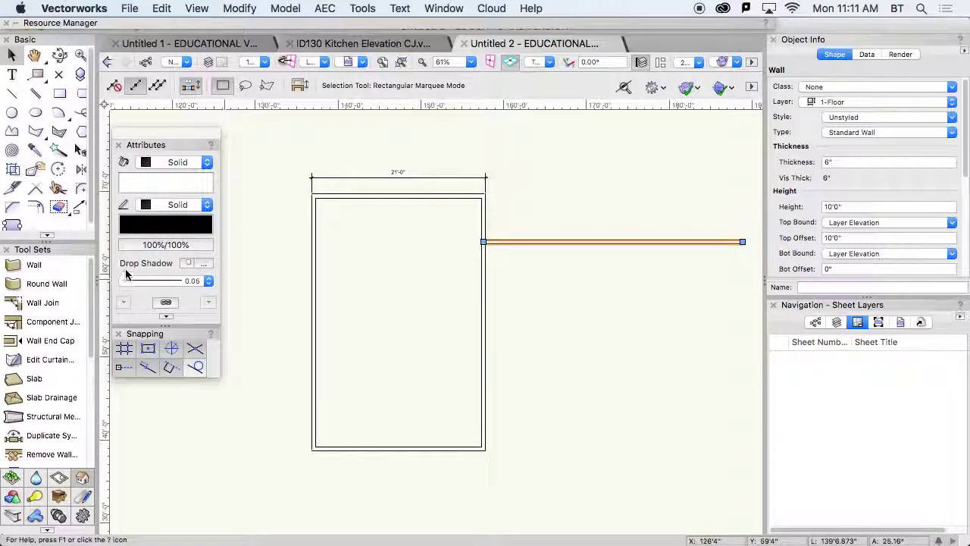
left_click(148, 192)
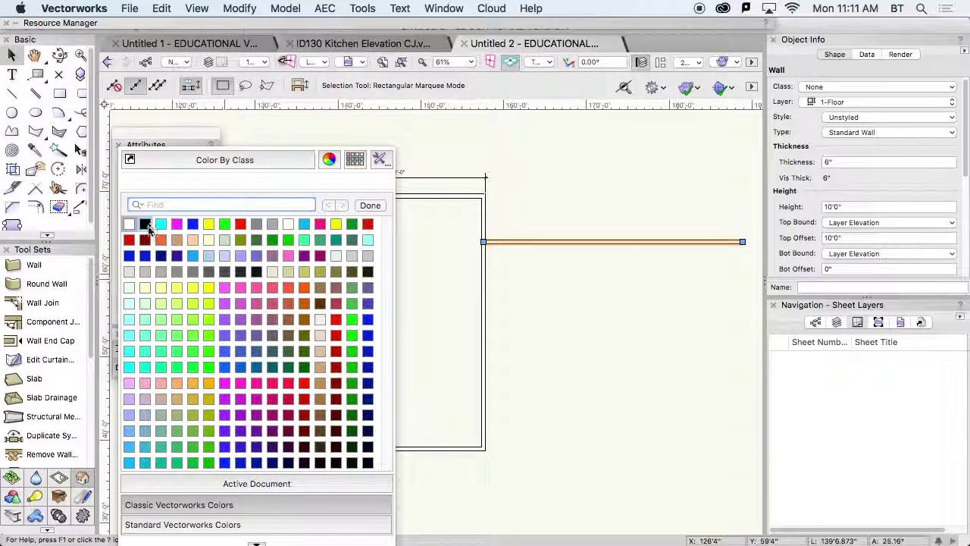
left_click(148, 227)
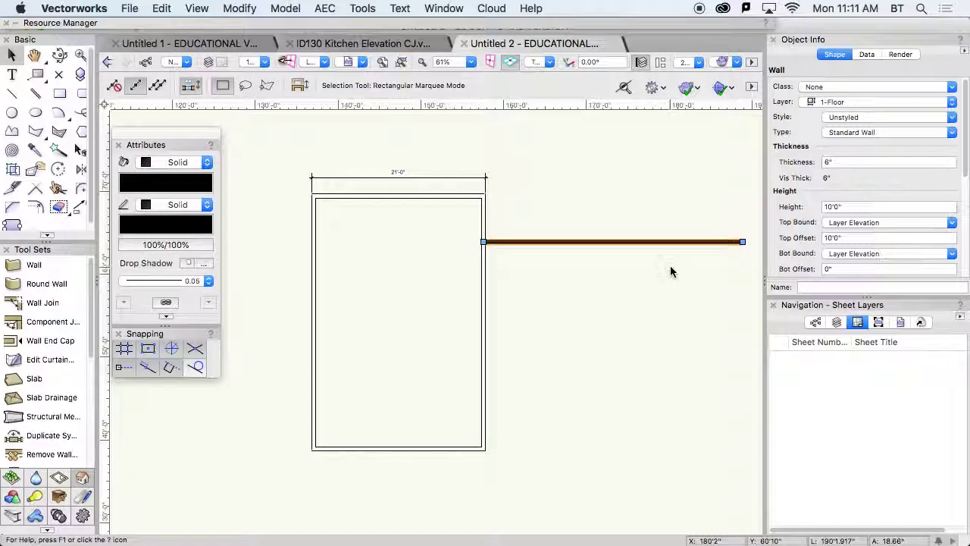
Apply a dashed line type from the default line types to the room's vertical wall that meets the black wall
left_click(484, 349)
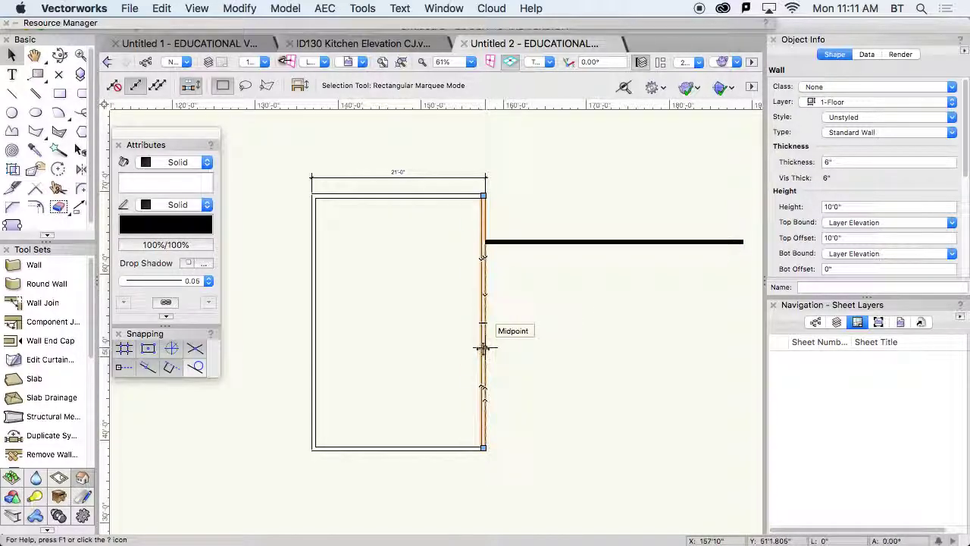
left_click(611, 242)
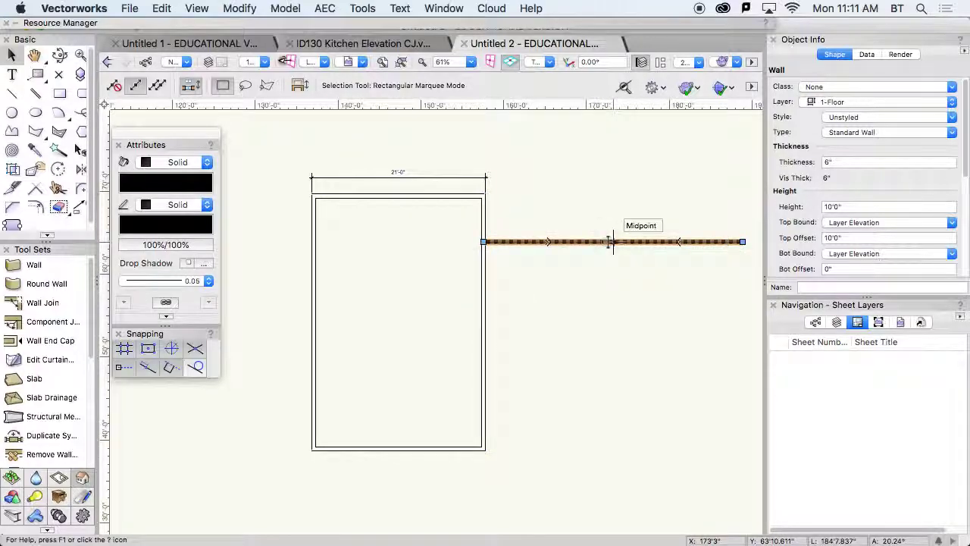
left_click(484, 324)
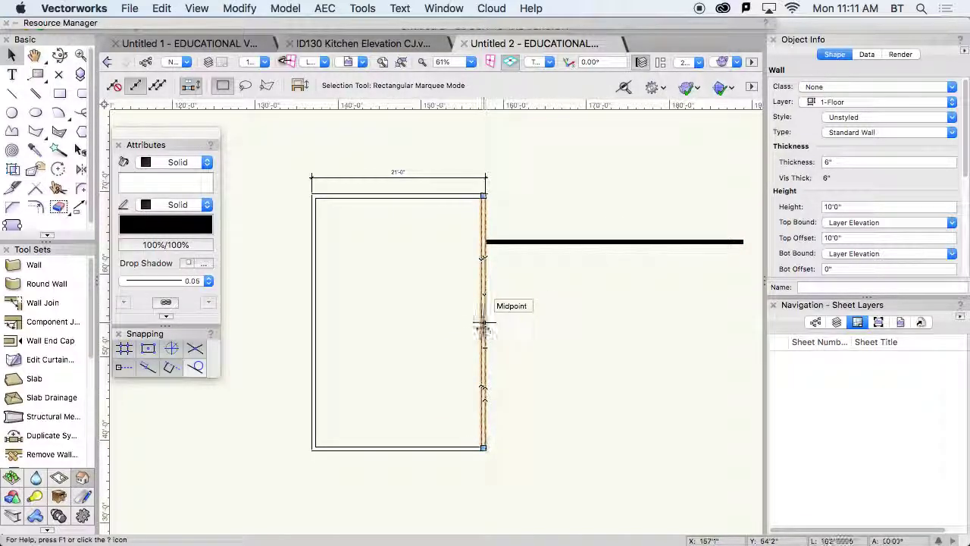
left_click(191, 206)
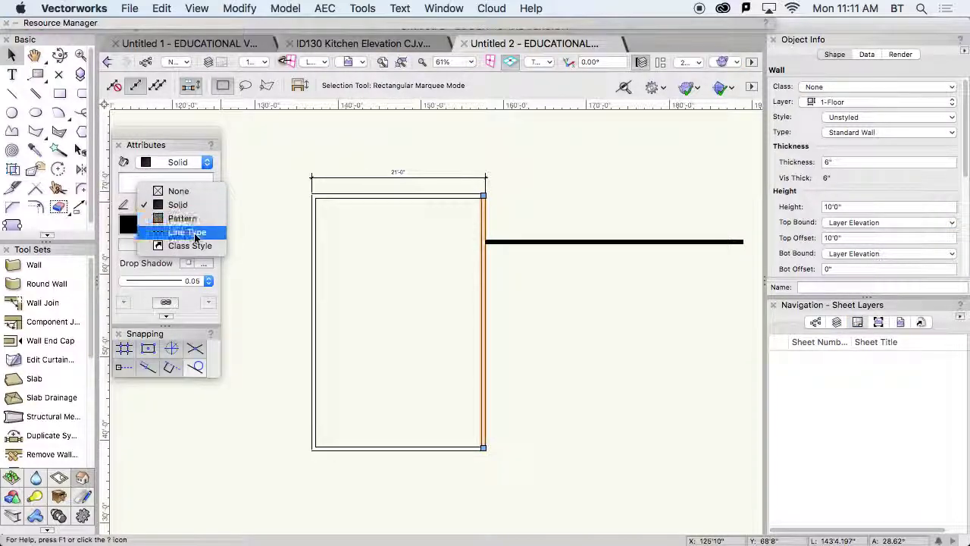
left_click(190, 232)
left_click(163, 229)
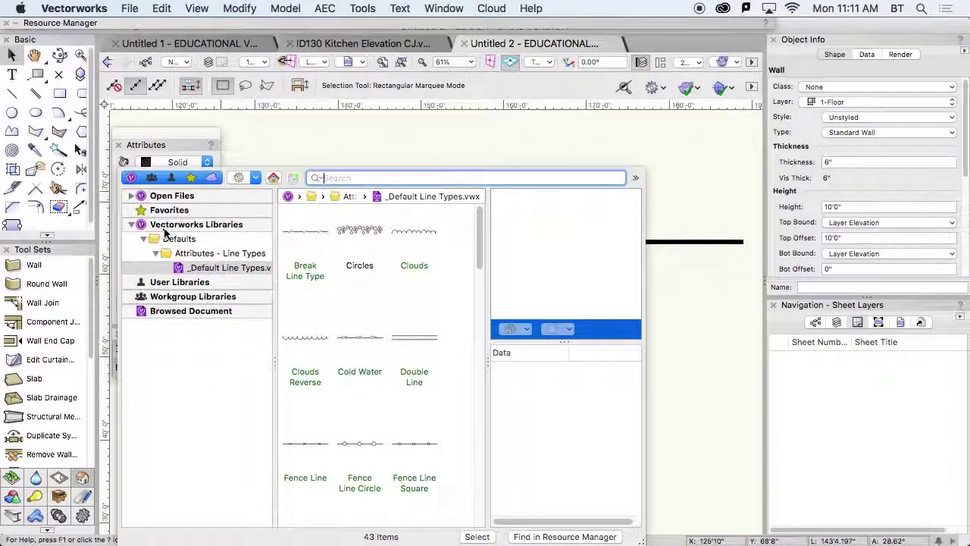
scroll(430, 400, "down", 5)
scroll(431, 400, "down", 15)
scroll(430, 401, "down", 5)
scroll(431, 400, "down", 12)
double_click(379, 388)
left_click(612, 429)
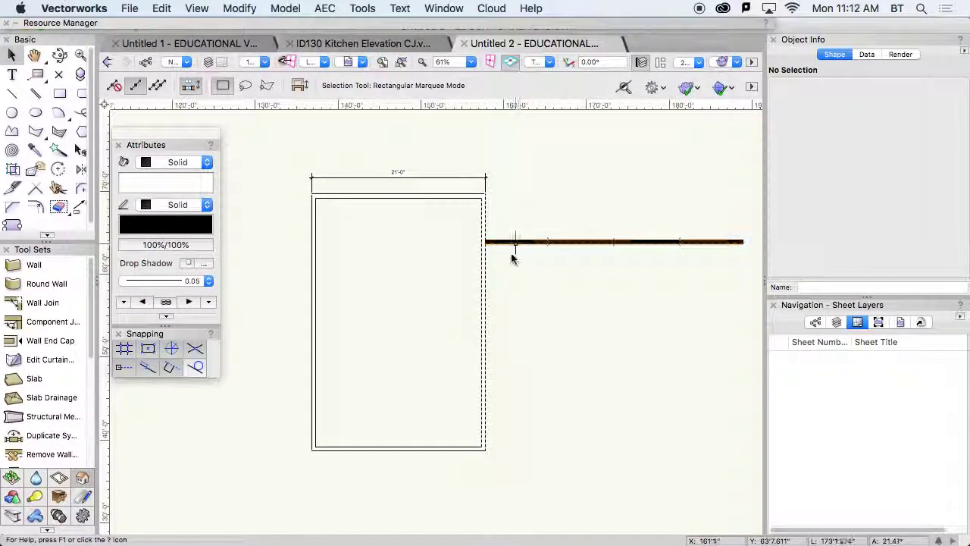
scroll(518, 273, "up", 4)
middle_click_drag(520, 283, 515, 329)
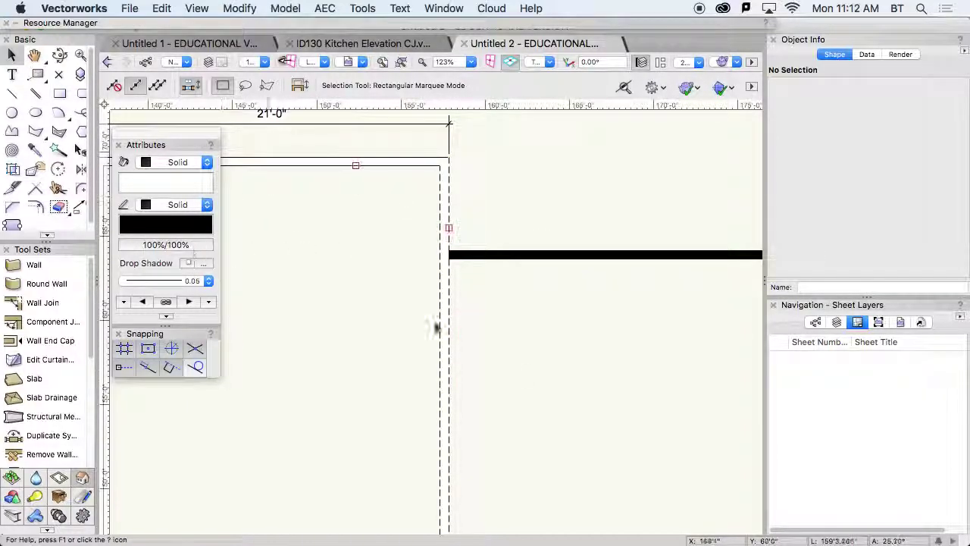
scroll(665, 494, "down", 2)
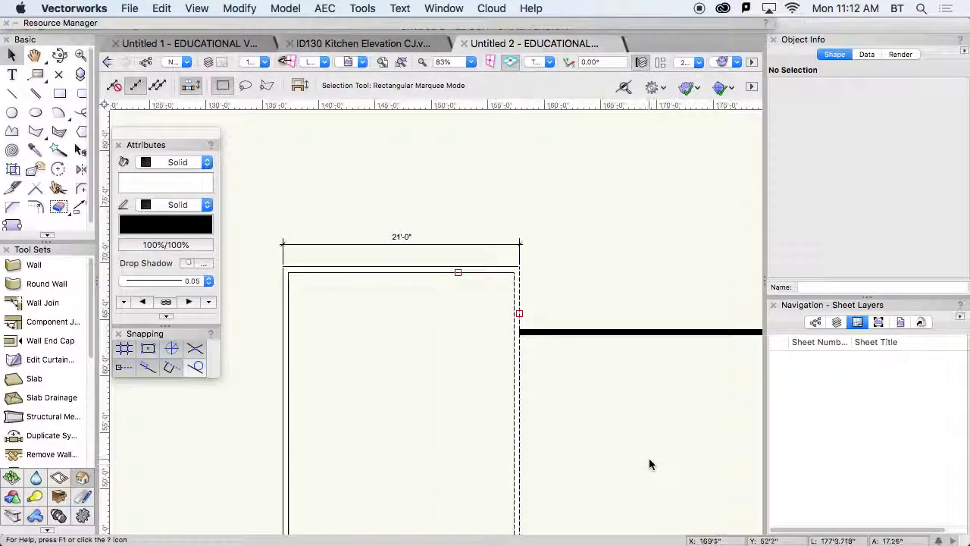
middle_click_drag(649, 460, 630, 416)
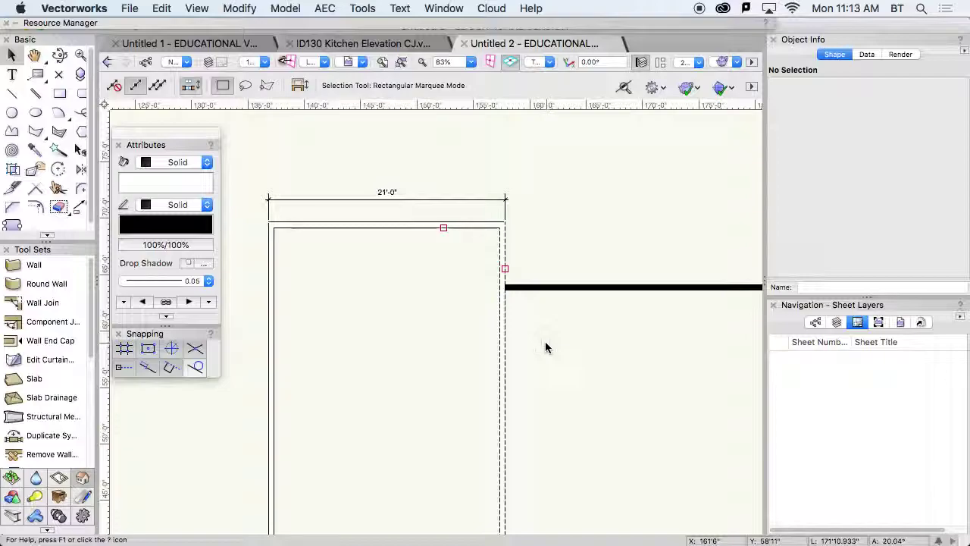
Save the Wall tool's current 6" unstyled preferences as a wall style named Existing Exterior
key("9")
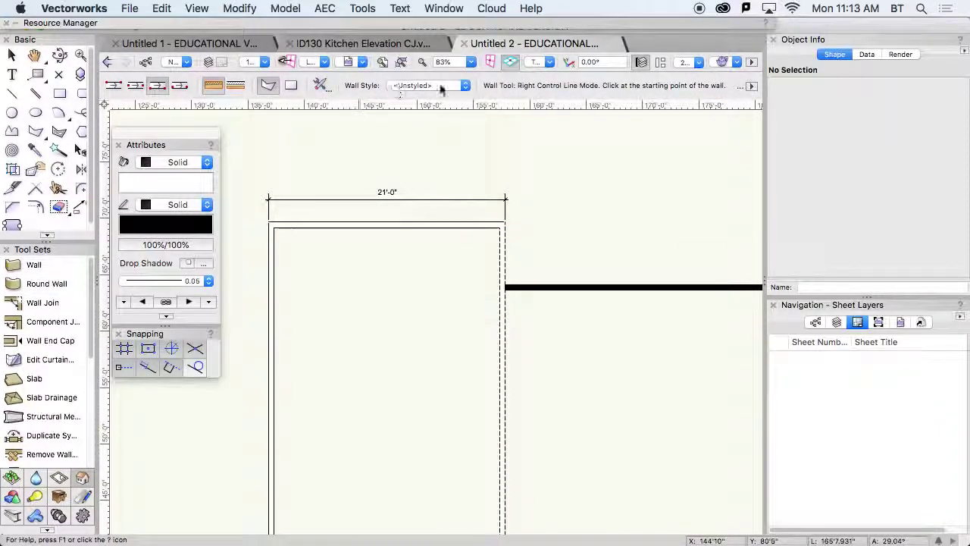
left_click(324, 88)
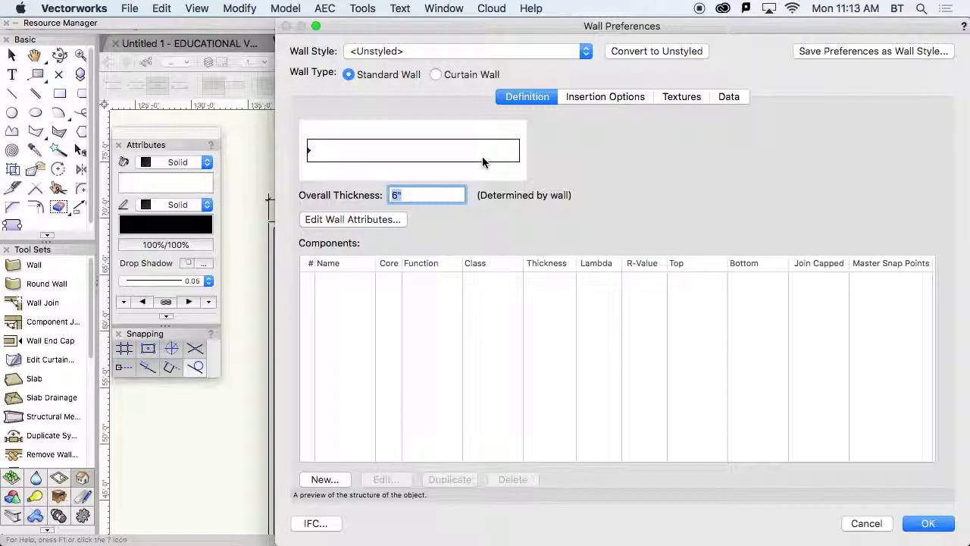
left_click(901, 51)
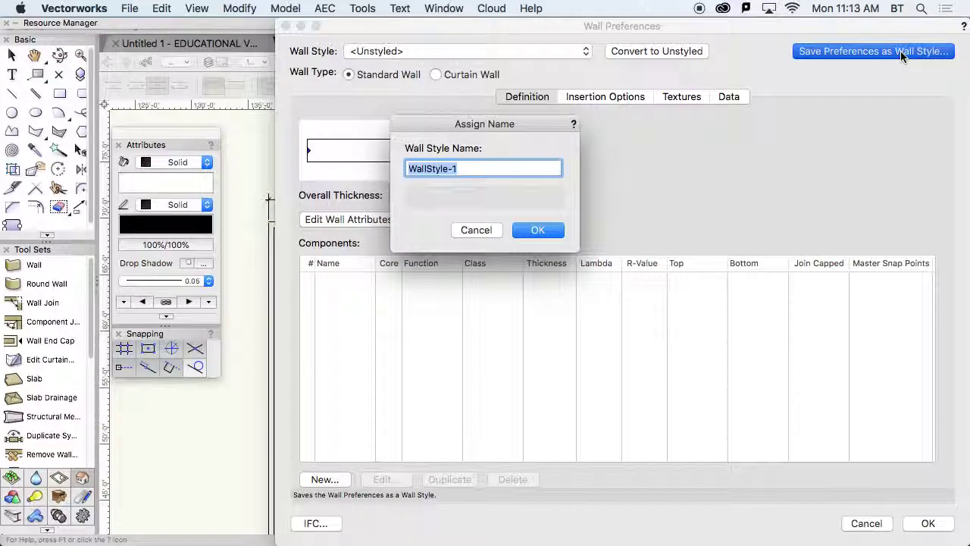
type("EX")
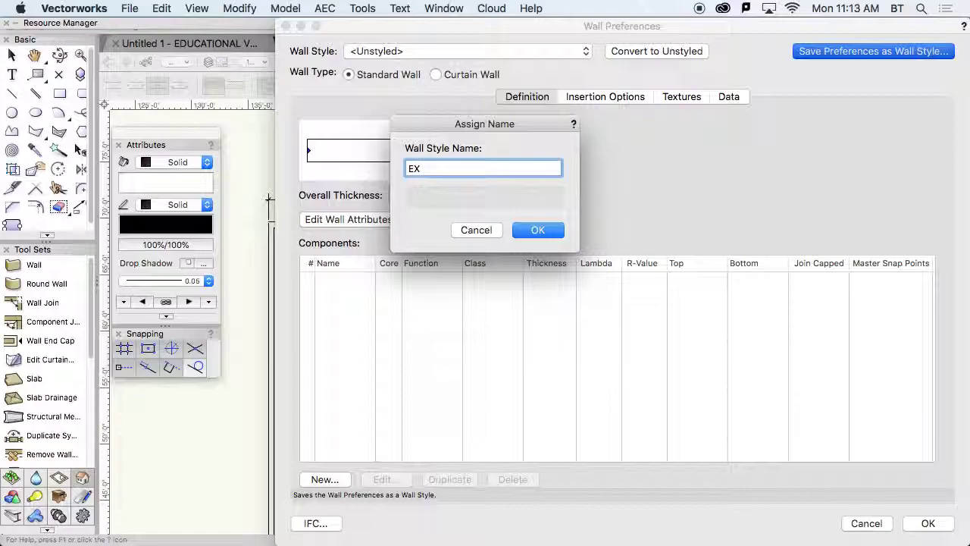
key("BackSpace")
type("xter")
key("BackSpace")
key("BackSpace")
key("BackSpace")
type("isting Exterior")
key("Return")
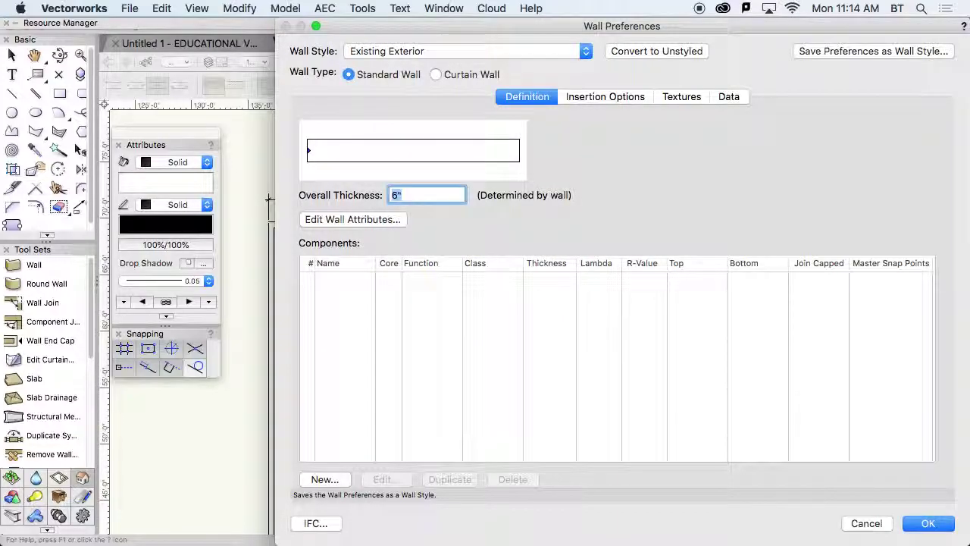
key("ctrl+Left")
key("ctrl+Right")
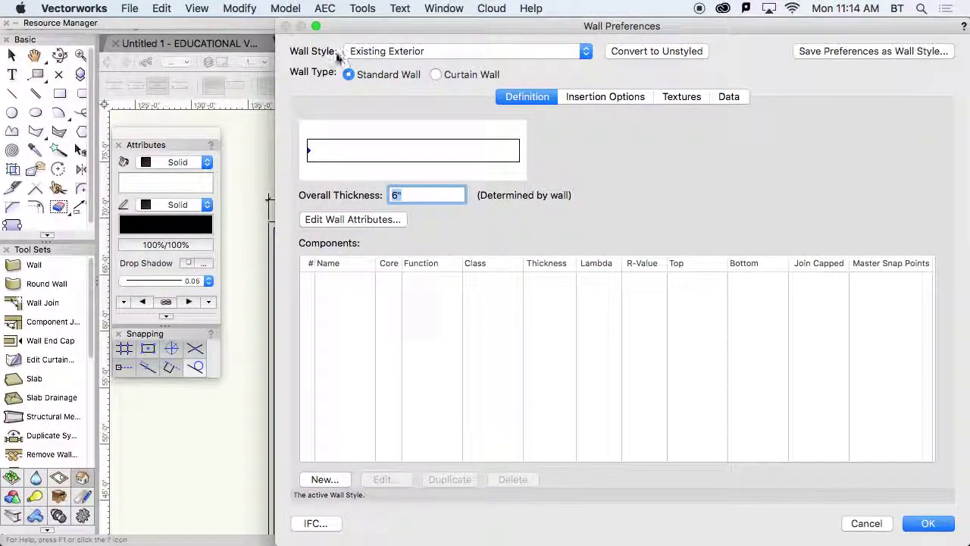
left_click(387, 51)
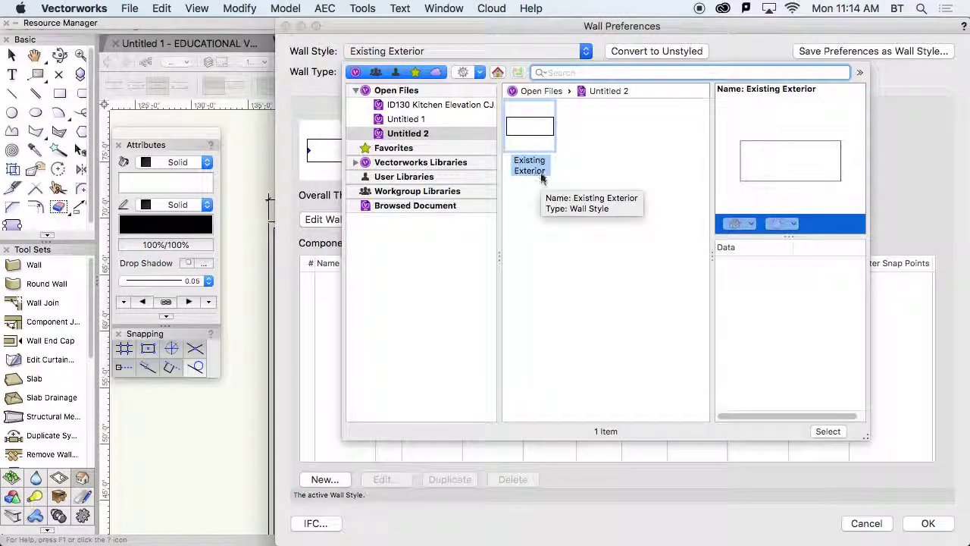
left_click(437, 136)
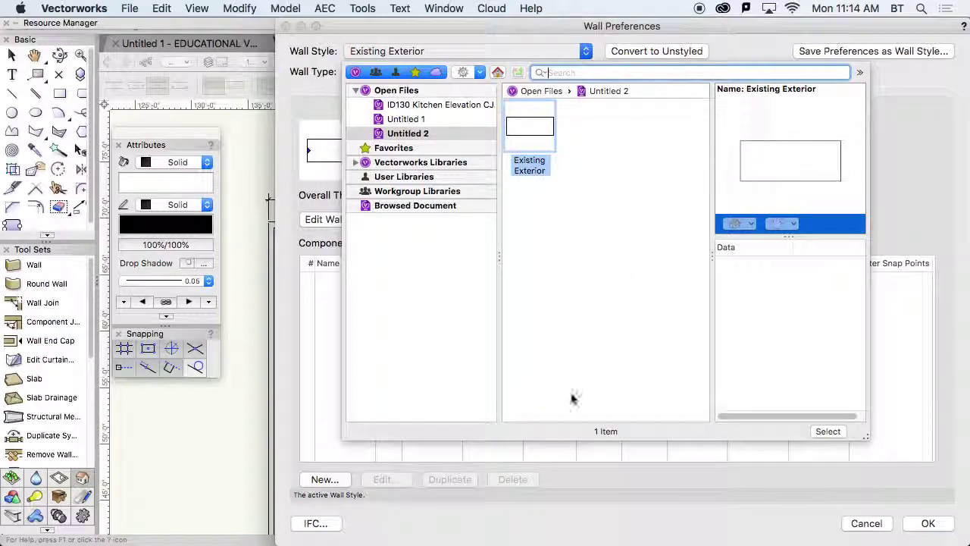
left_click(569, 524)
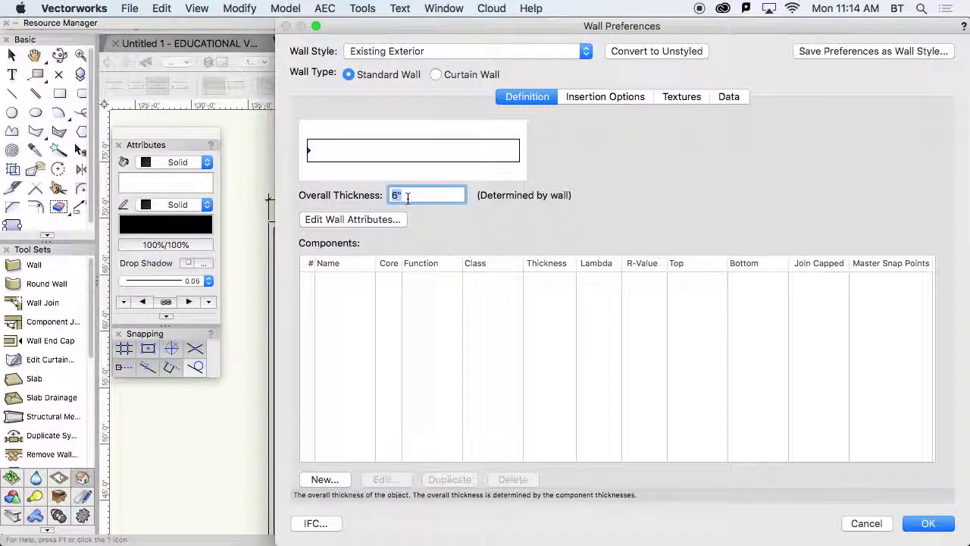
Set the wall thickness to 3.5" and draw an open chain of three unstyled walls above the black wall
type("3")
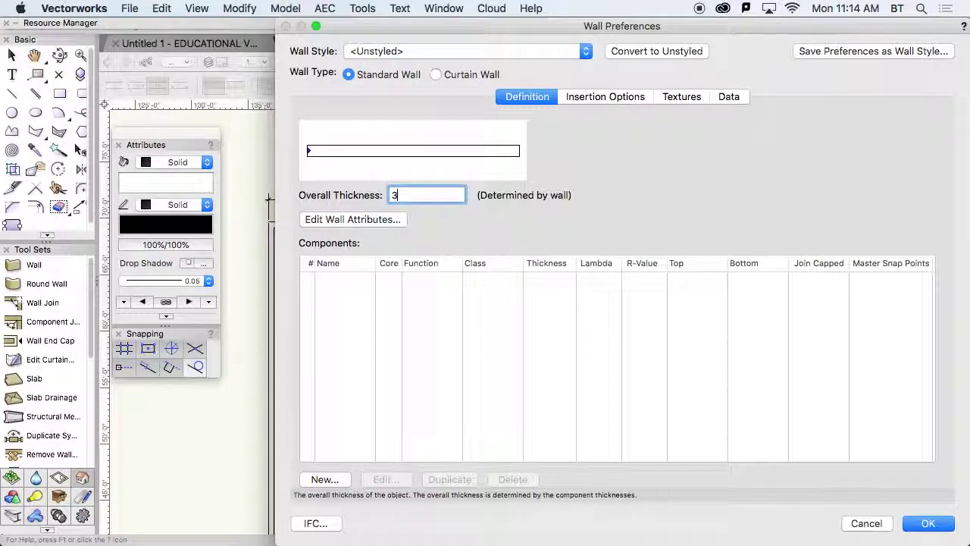
type(".5")
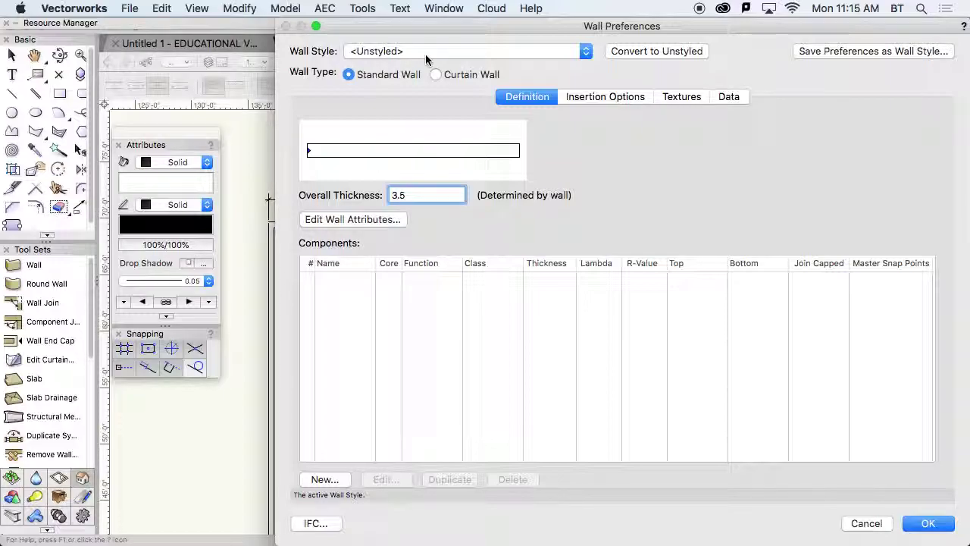
left_click(942, 525)
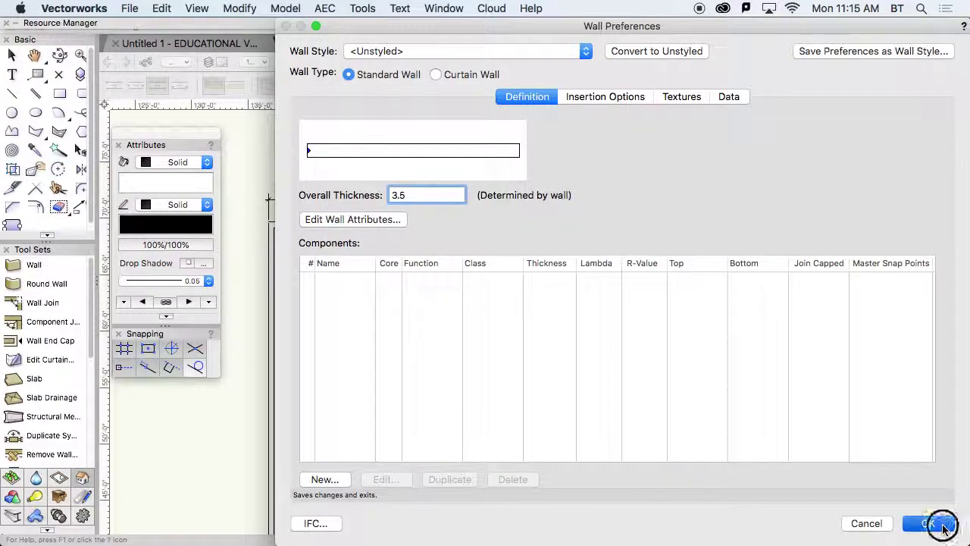
left_click(559, 174)
left_click(689, 173)
left_click(691, 213)
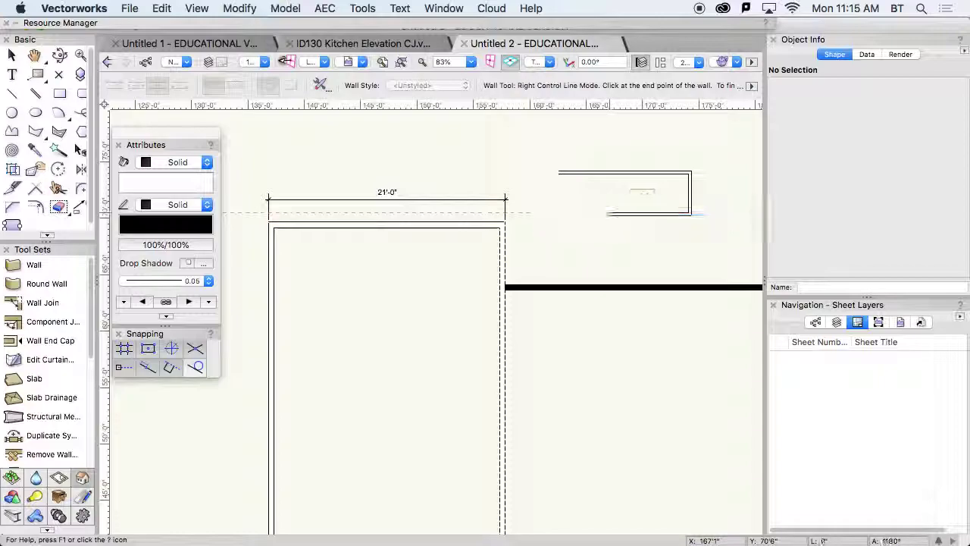
double_click(609, 214)
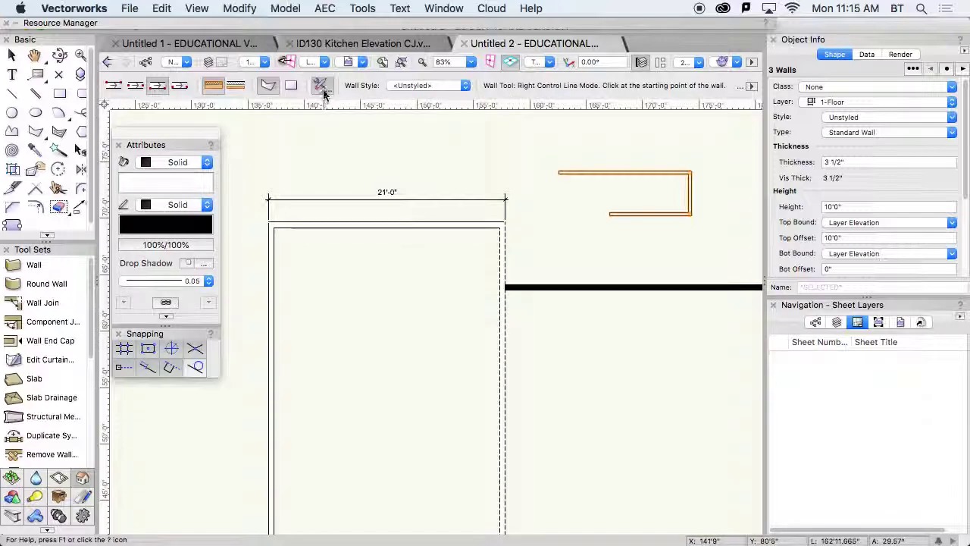
Draw a horizontal wall about 11'7" long in the Existing Exterior style above the room's 21'-0" dimension
left_click(429, 85)
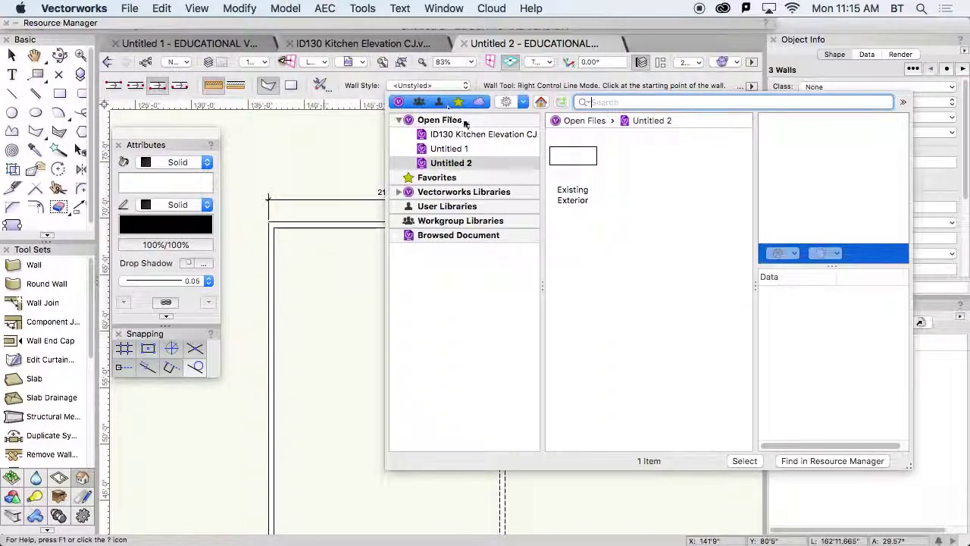
double_click(573, 157)
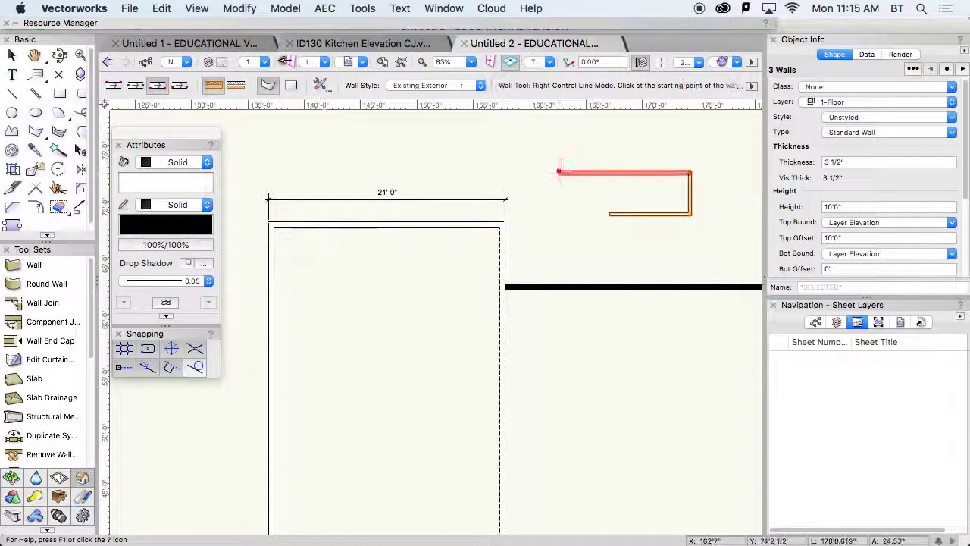
left_click(369, 149)
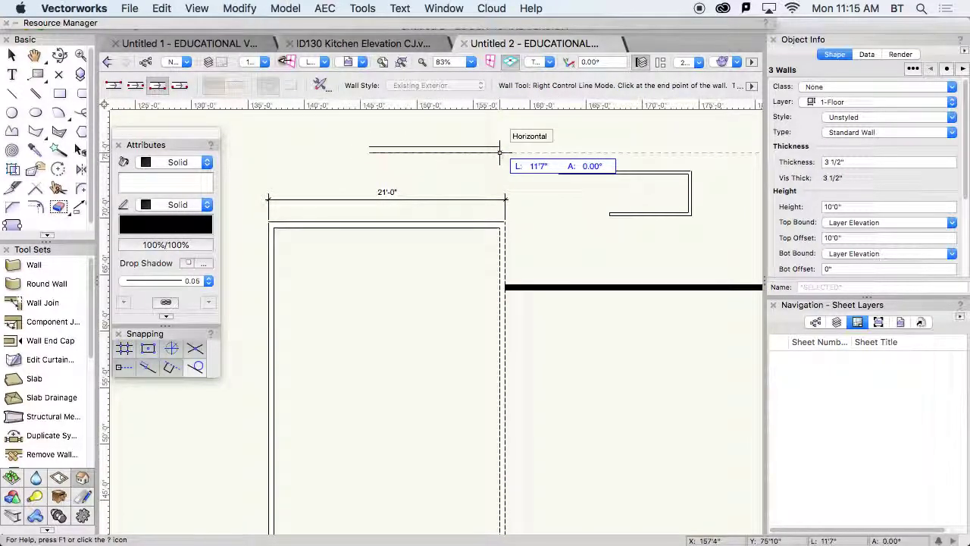
left_click(500, 149)
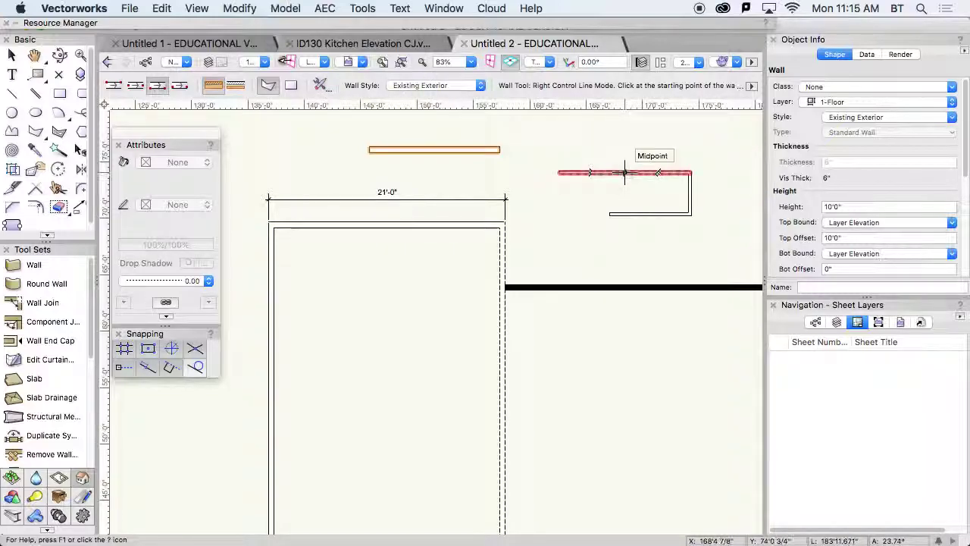
Set the overall thickness in the Wall tool's preferences to 3.5"
left_click(322, 85)
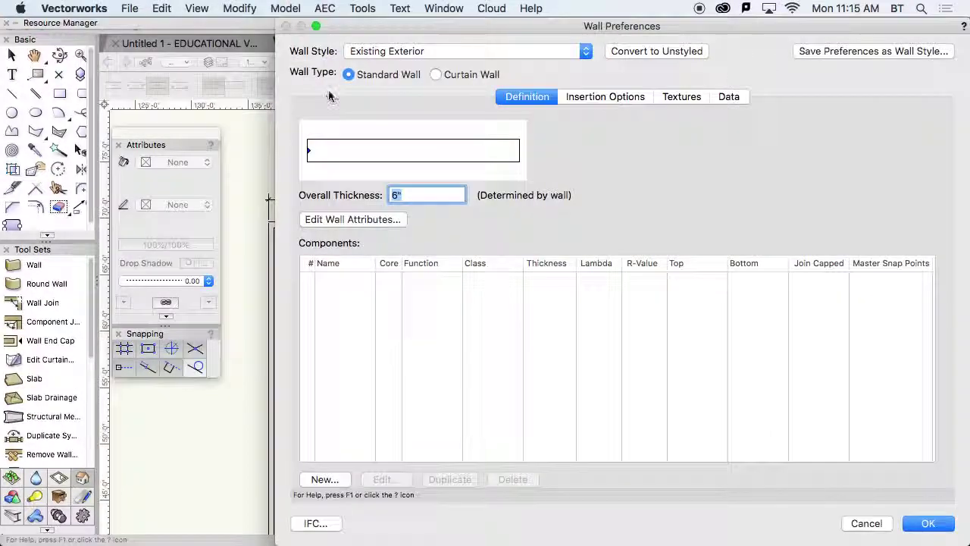
left_click(431, 51)
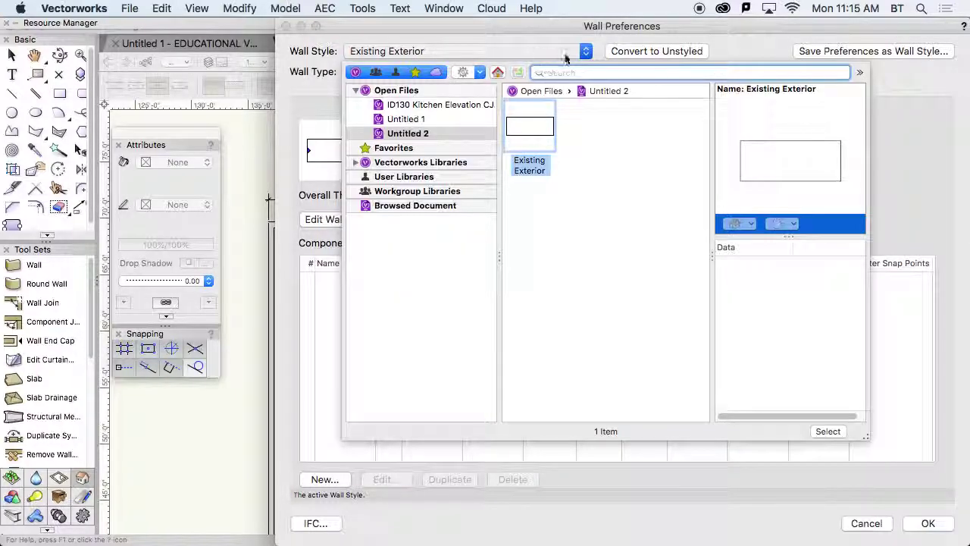
left_click(580, 50)
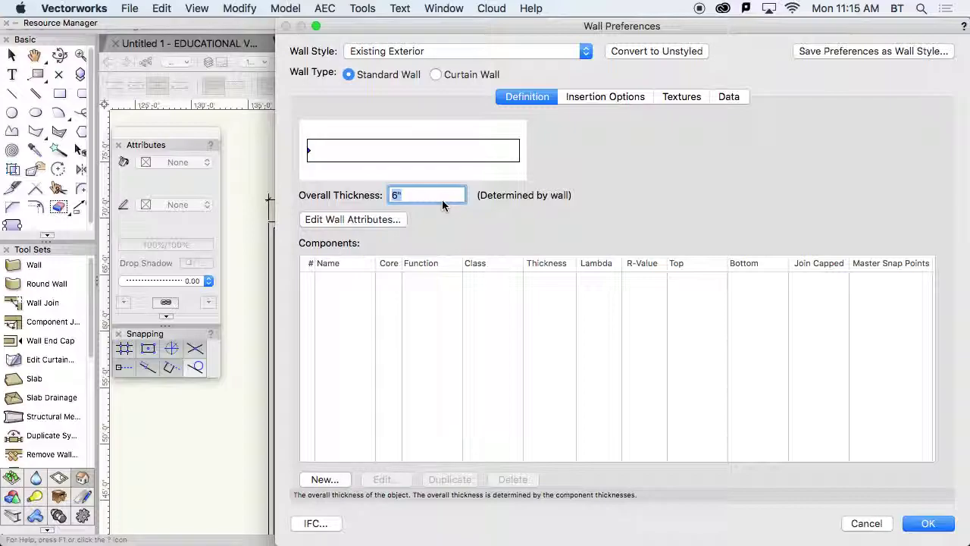
type("3.5")
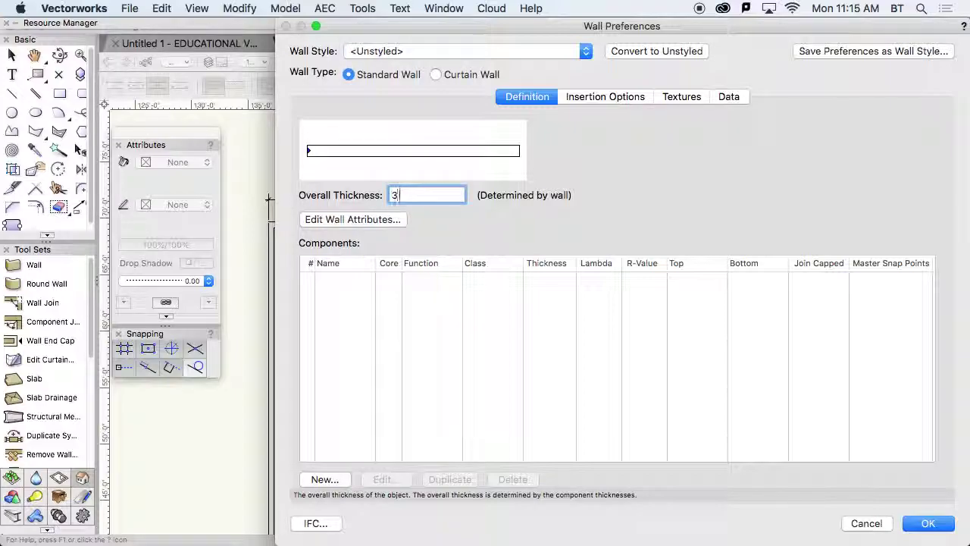
Save the 3.5" wall preferences as a wall style named Existing Interior and accept the preferences
left_click(892, 52)
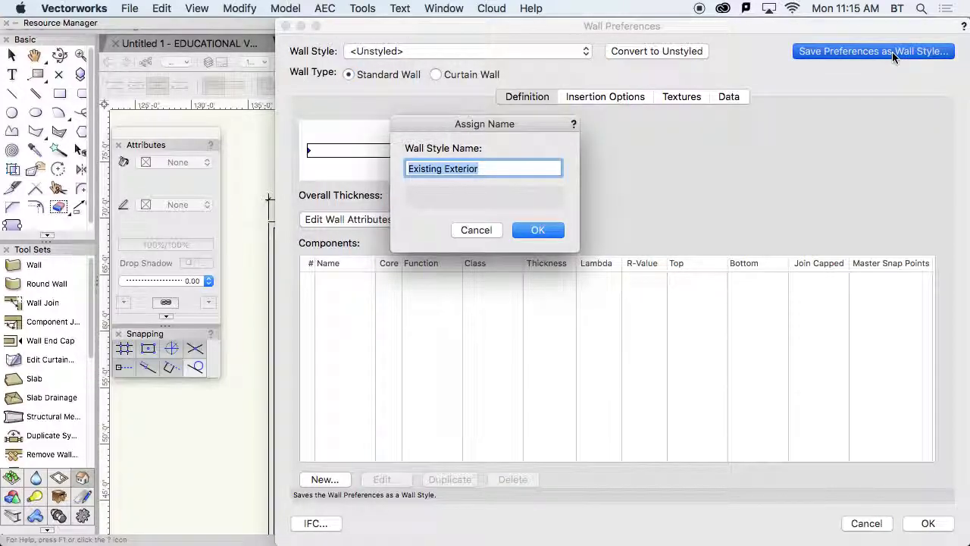
left_click(496, 168)
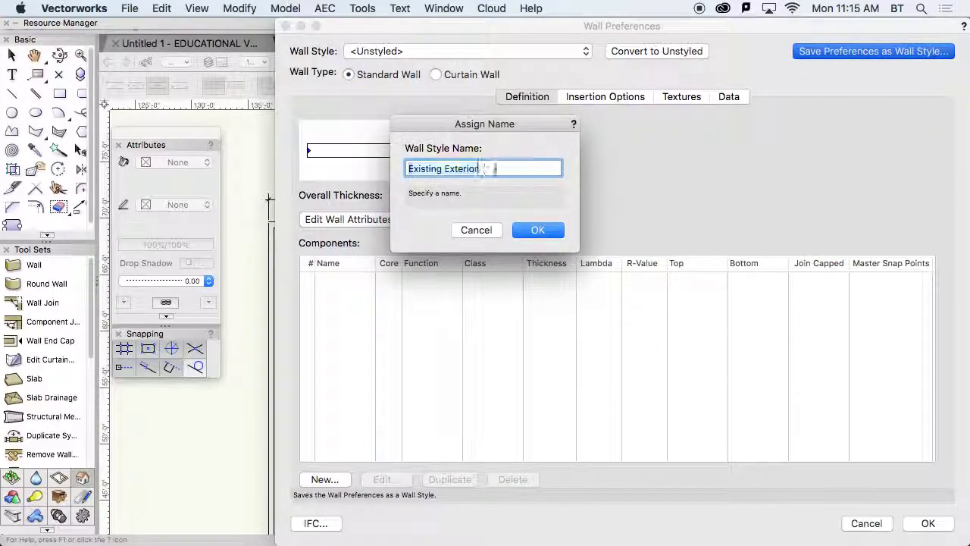
key("BackSpace")
key("BackSpace")
key("BackSpace")
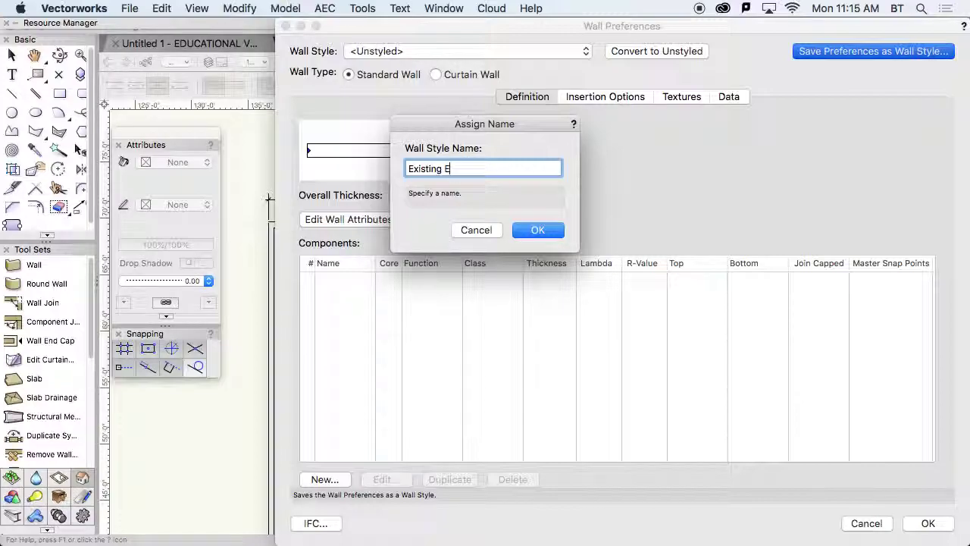
type("Interior")
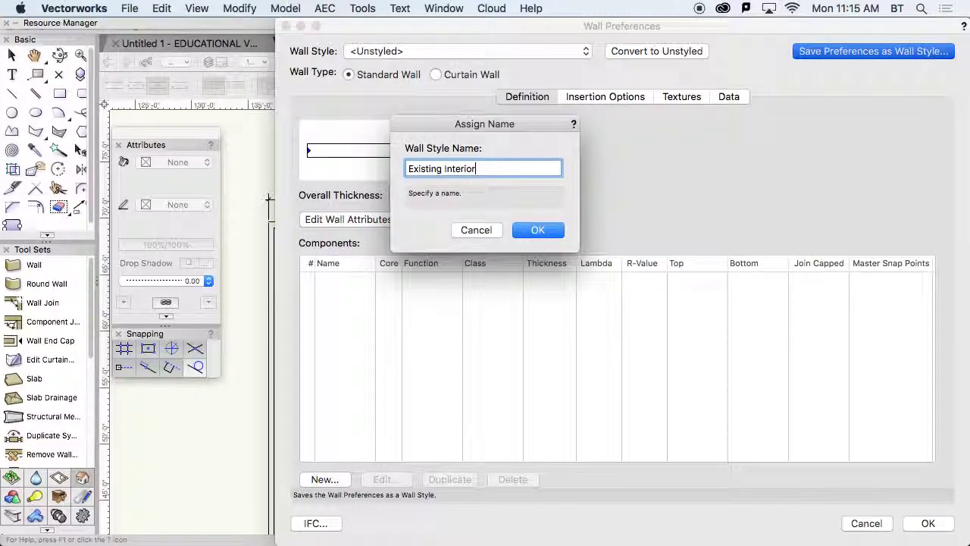
key("Return")
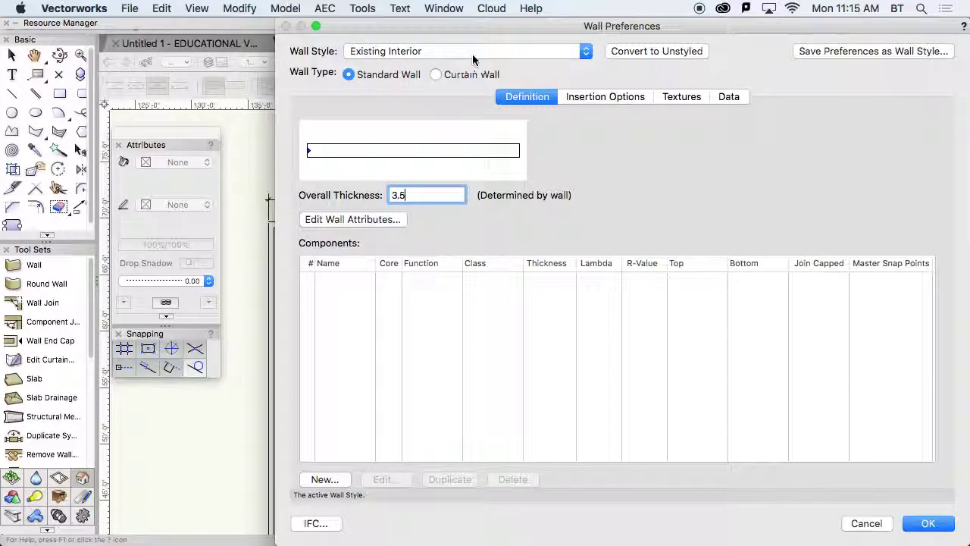
left_click(549, 55)
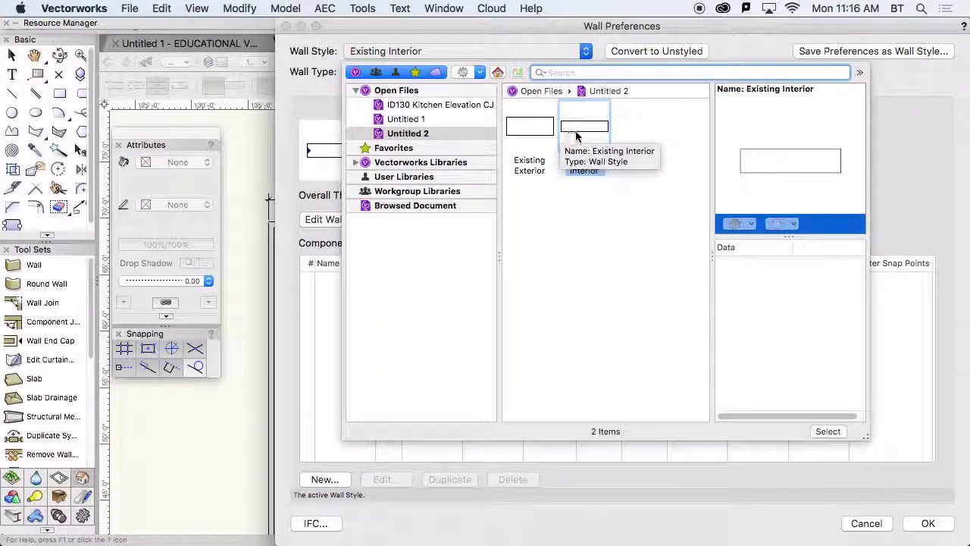
left_click(906, 523)
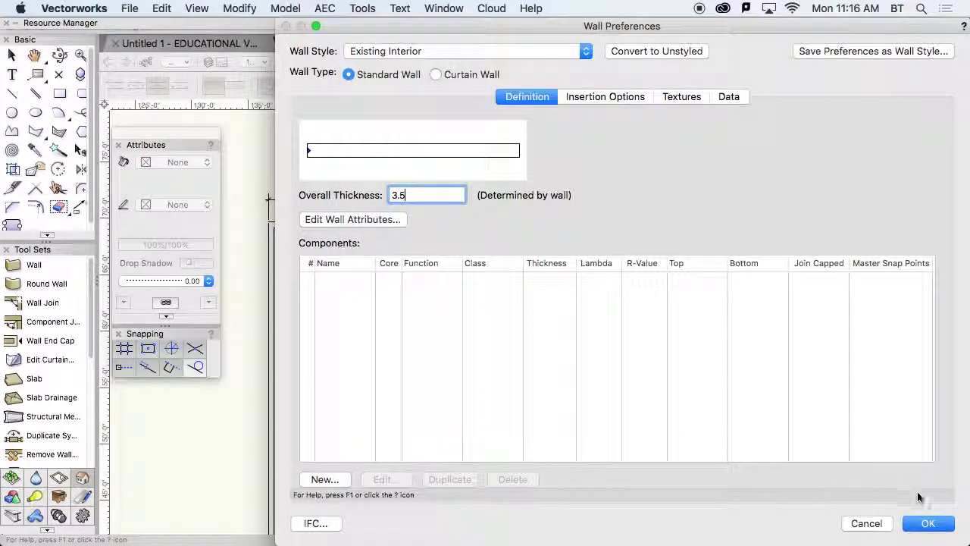
left_click(926, 523)
Draw an L-shaped chain of two Existing Interior walls, one horizontal and one vertical, in the empty area up and left of the 21'-0" room
mouse_move(470, 293)
left_mouse_down()
mouse_move(481, 308)
mouse_move(655, 347)
left_mouse_up()
left_click(272, 159)
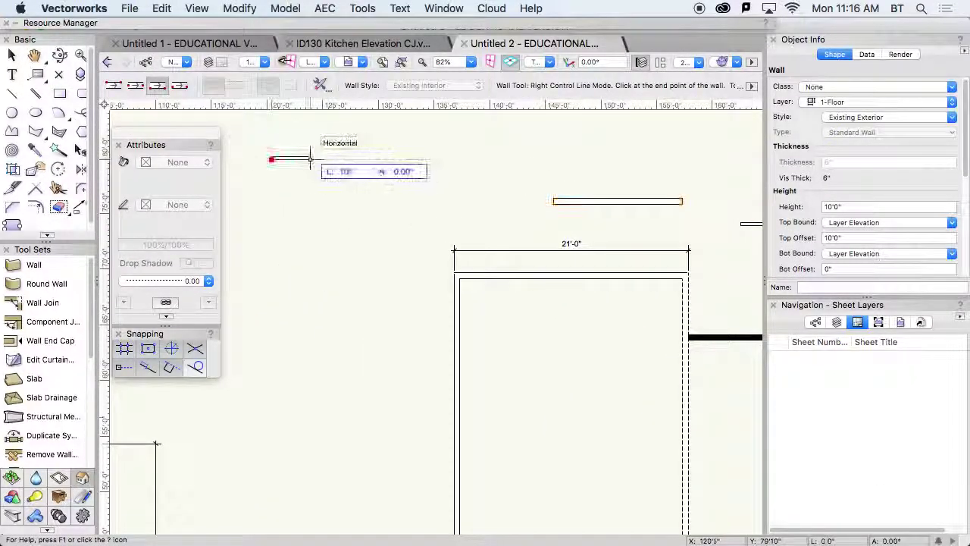
left_click(394, 158)
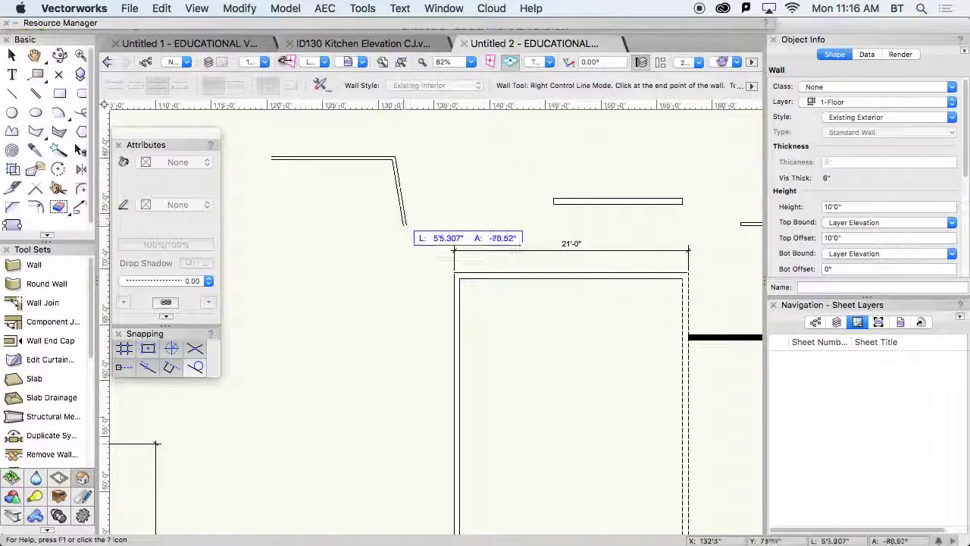
double_click(393, 232)
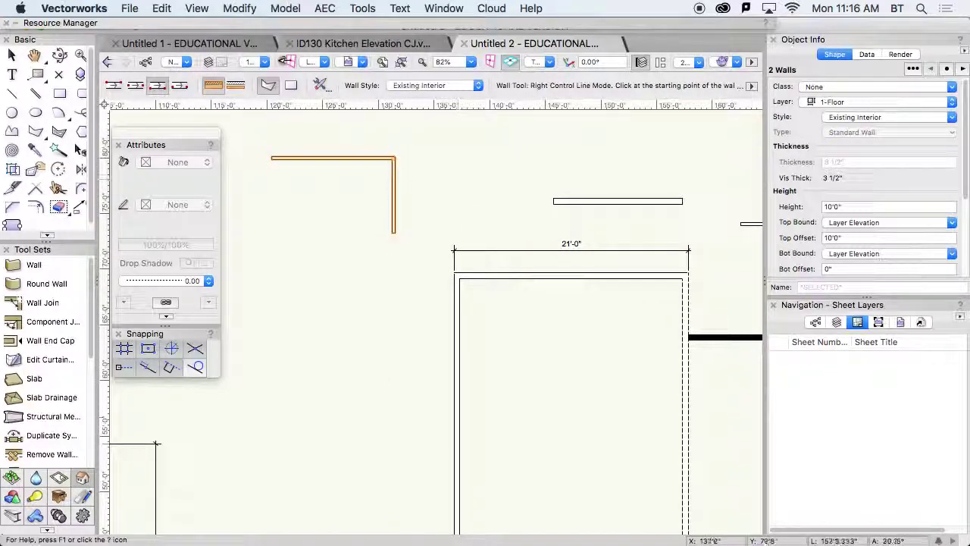
Draw an open chain of three walls in the Existing Exterior style below the L-shaped interior walls
left_click(438, 85)
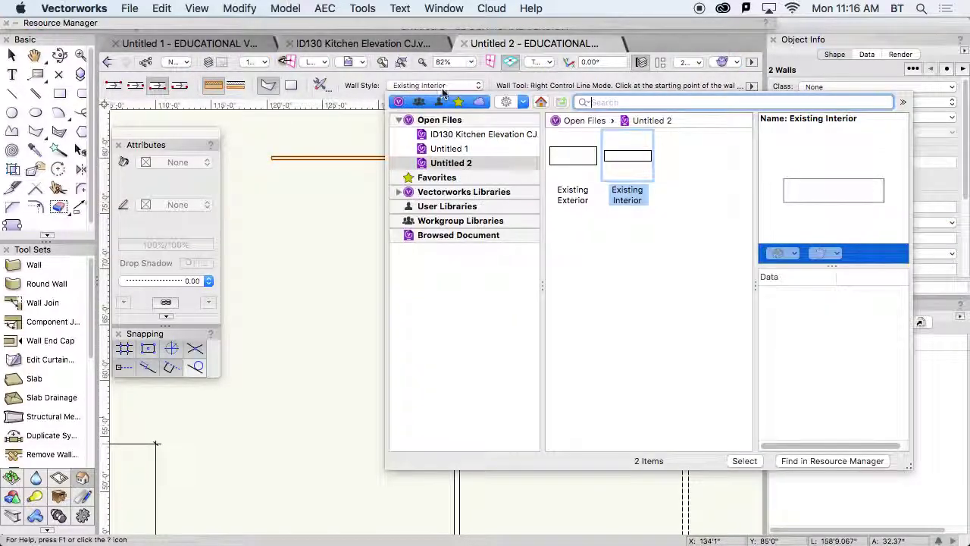
left_click(565, 154)
double_click(573, 156)
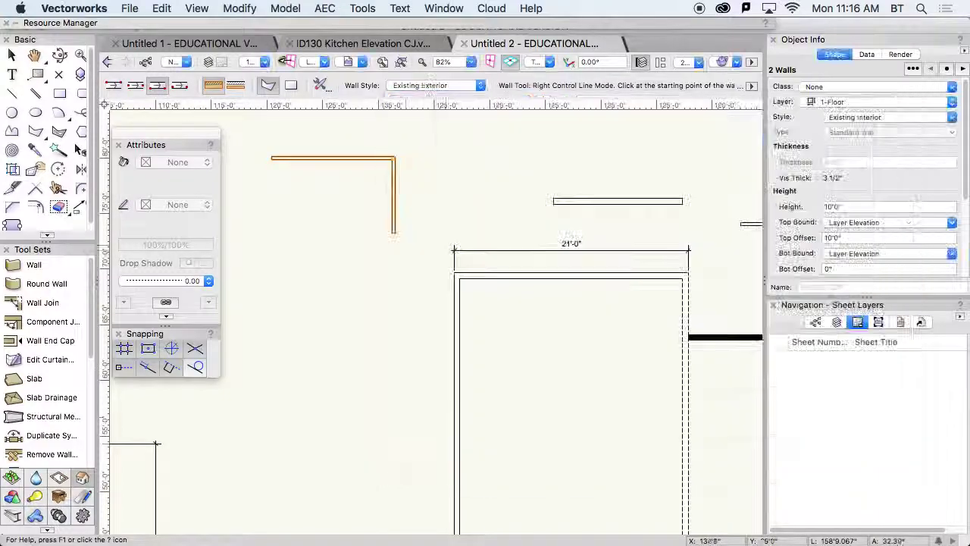
left_click(297, 270)
left_click(393, 269)
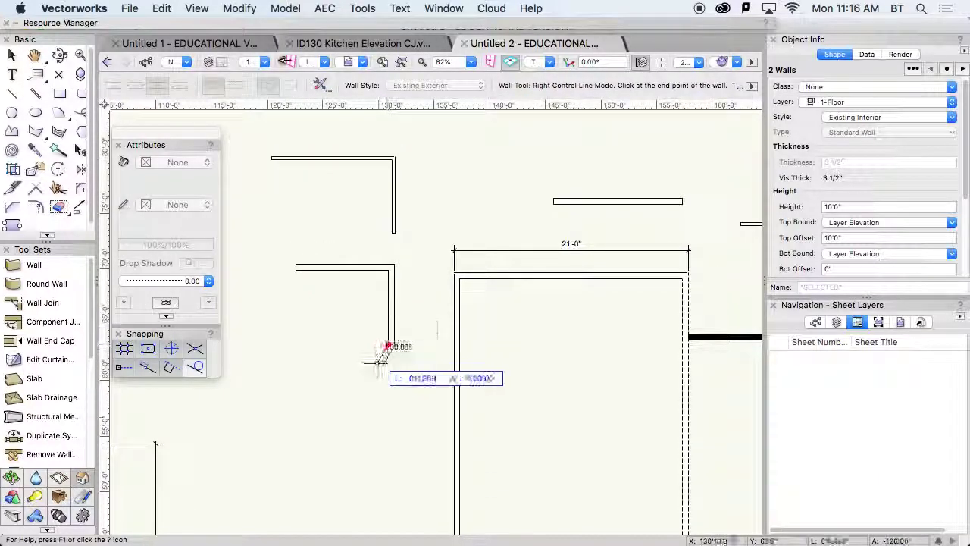
left_click(393, 345)
double_click(326, 346)
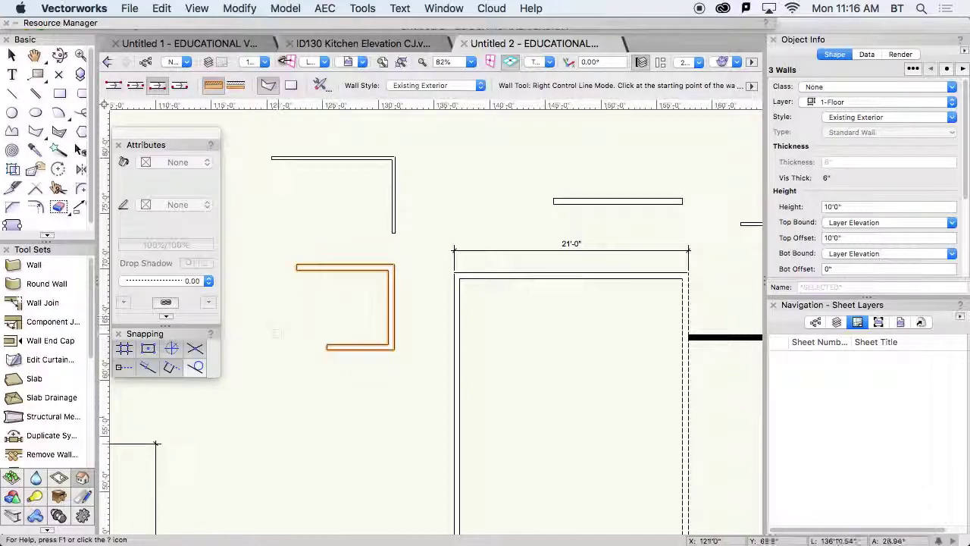
Change the solid fill color in the Wall tool's wall attributes to black
left_click(322, 86)
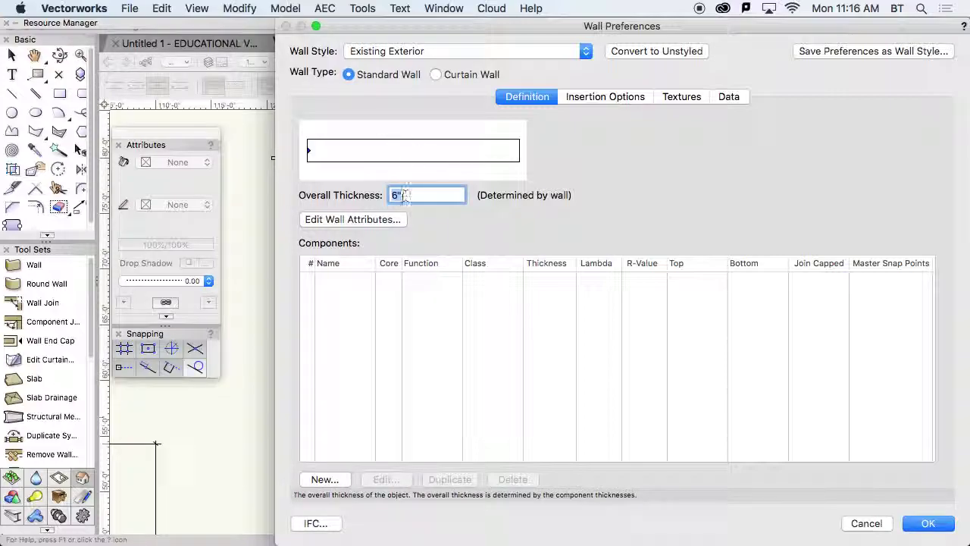
left_click(376, 221)
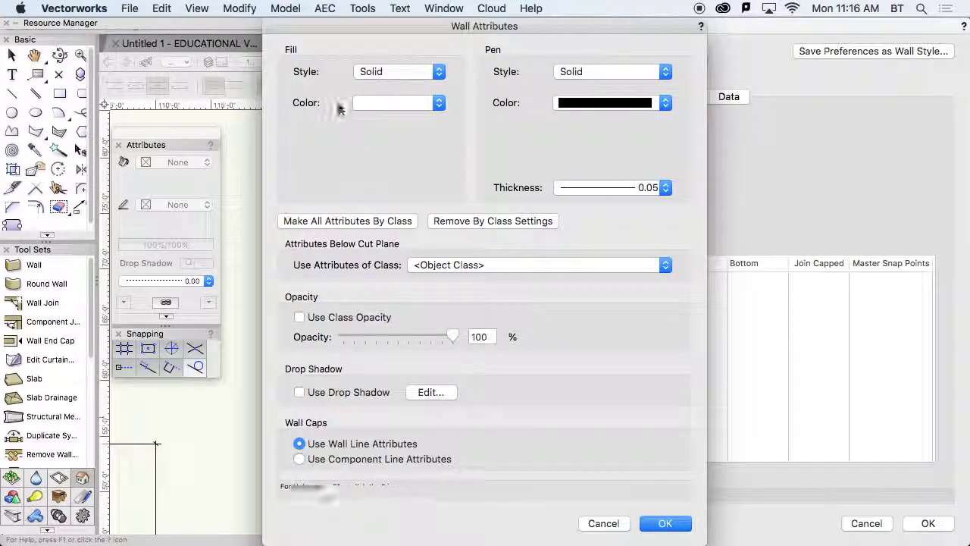
left_click(392, 113)
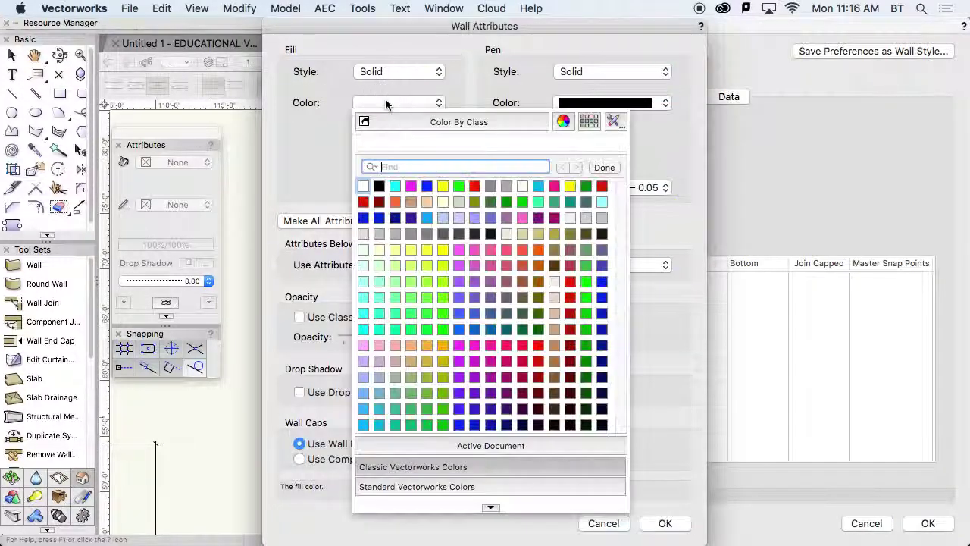
left_click(380, 187)
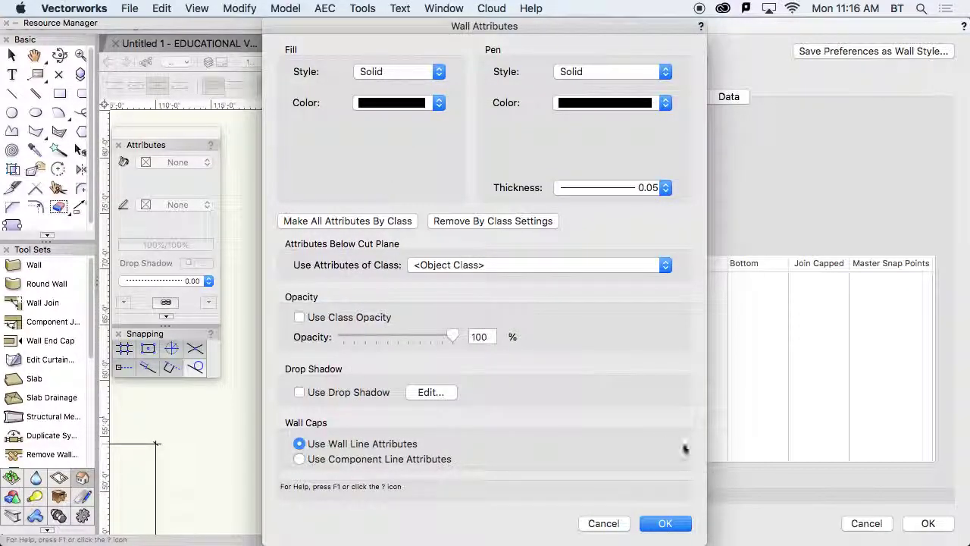
left_click(670, 523)
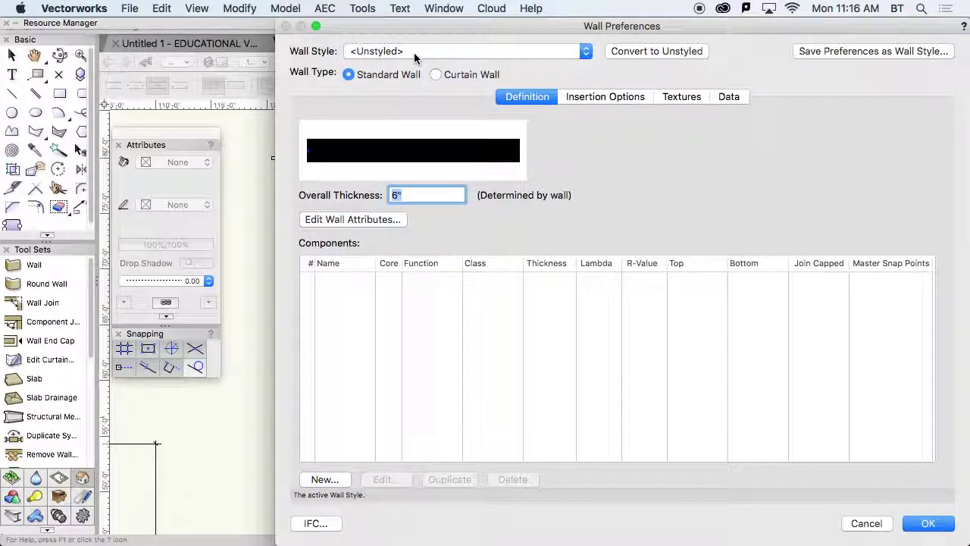
Save the 6" black-filled wall preferences as a wall style named New Construction - Exterior
left_click(807, 51)
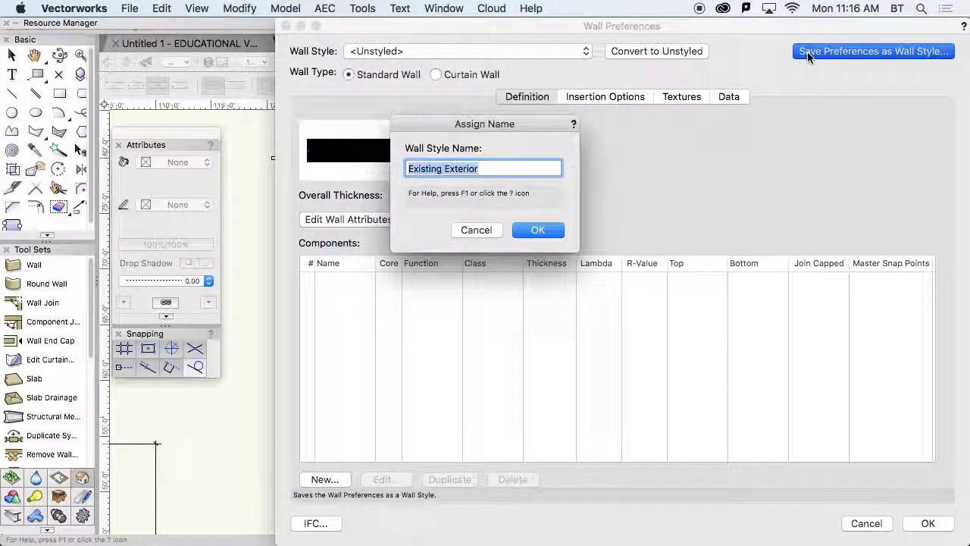
double_click(431, 168)
type("New")
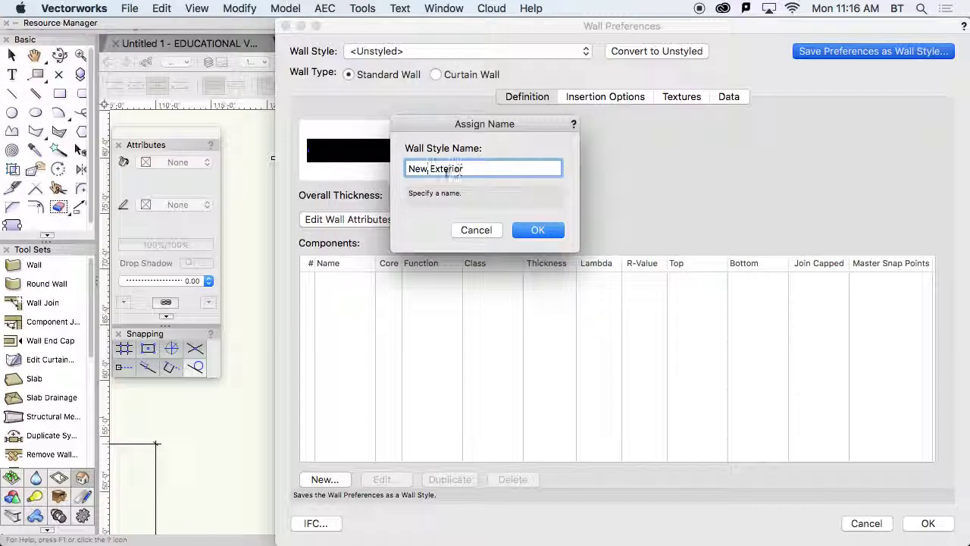
type(" Construction -")
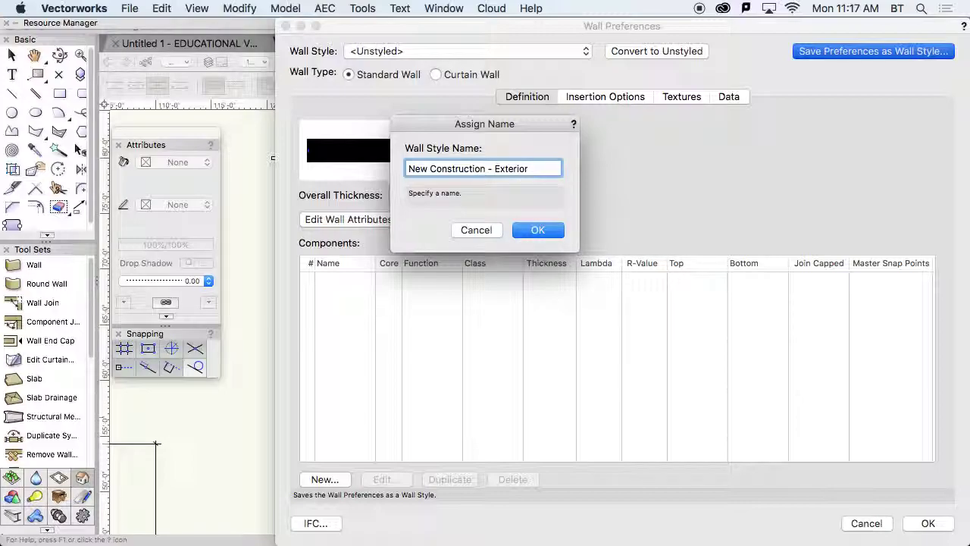
left_click(537, 230)
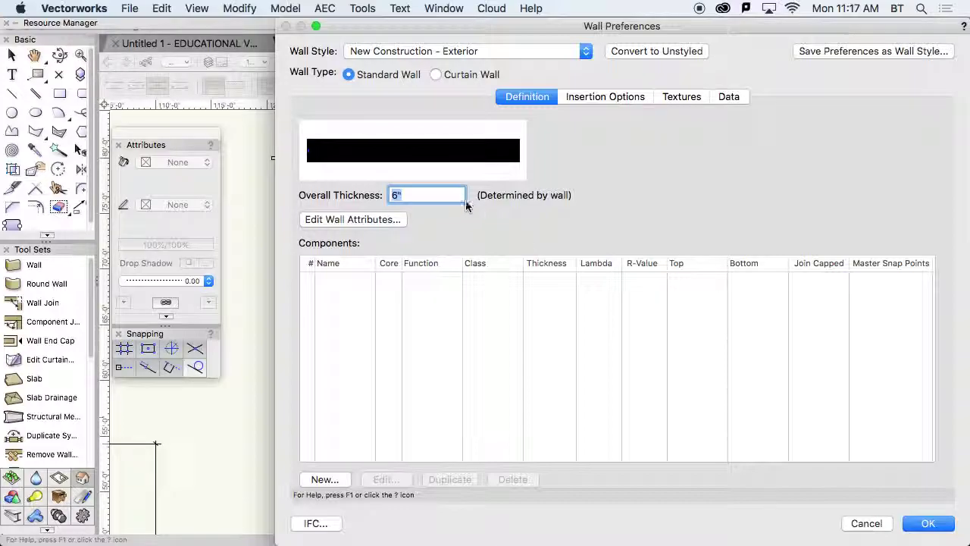
Set the overall wall thickness to 3.5" and save the black-filled preferences as a wall style named New Construction - Interior
type("3.5")
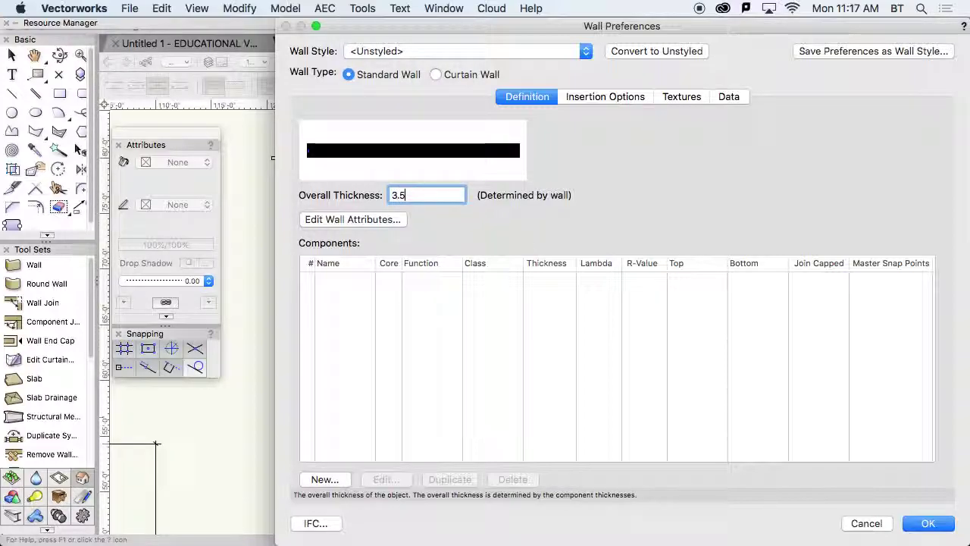
left_click(873, 52)
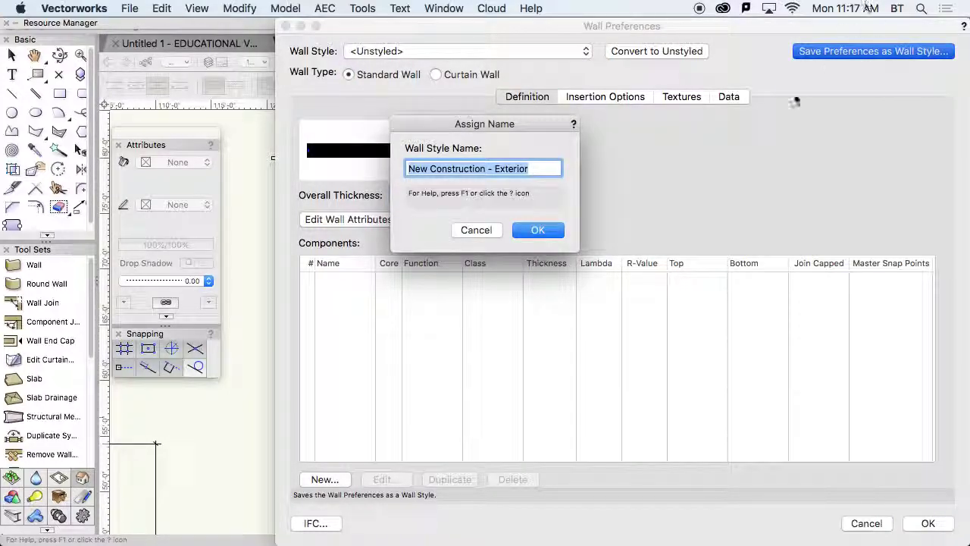
left_click(548, 169)
key("BackSpace")
key("BackSpace")
key("BackSpace")
type("Inte")
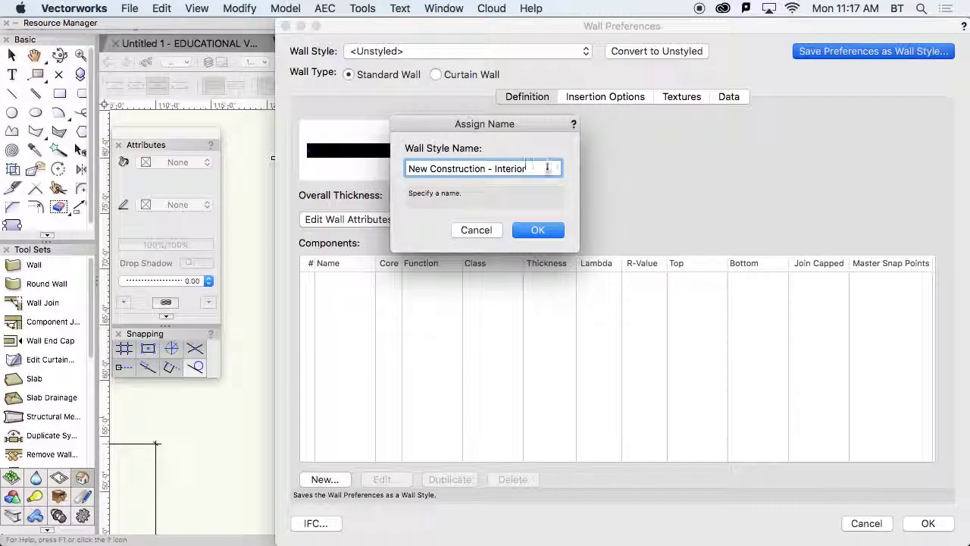
left_click(535, 229)
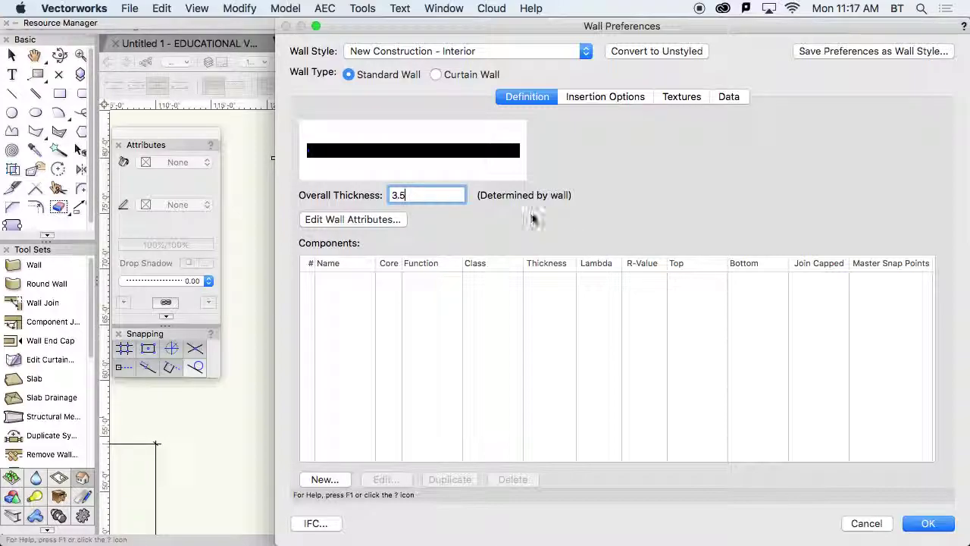
In the Wall tool's wall attributes, set the solid fill color to white and the pen style to Line Type
double_click(405, 194)
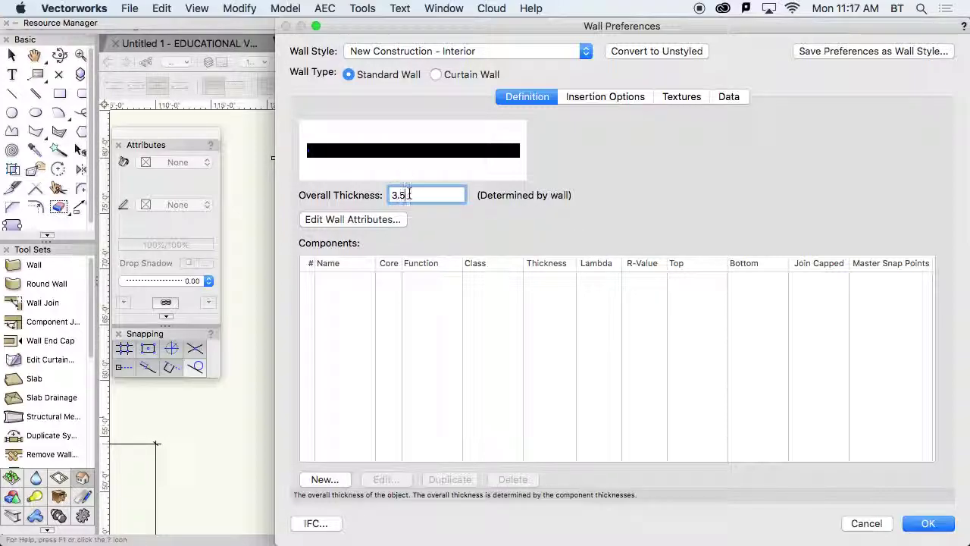
left_click(379, 219)
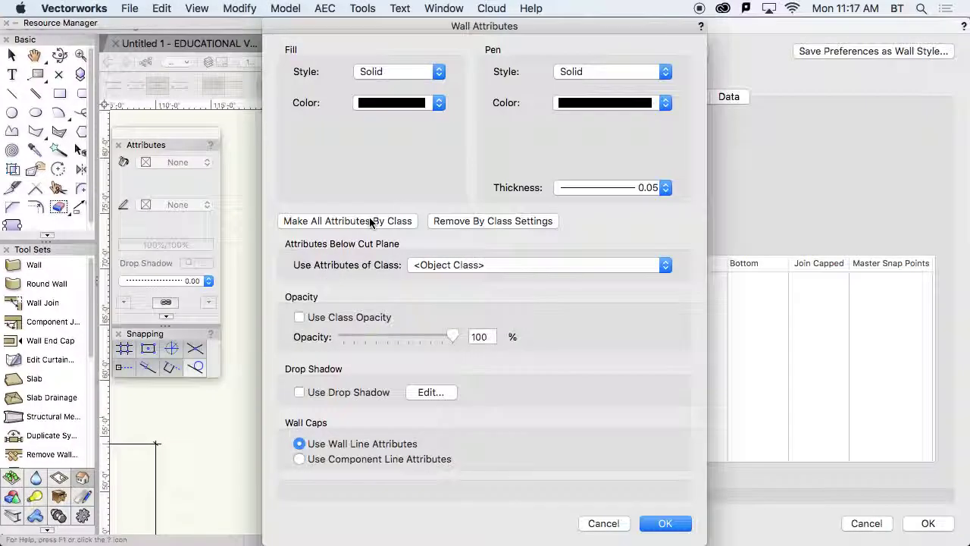
left_click(392, 103)
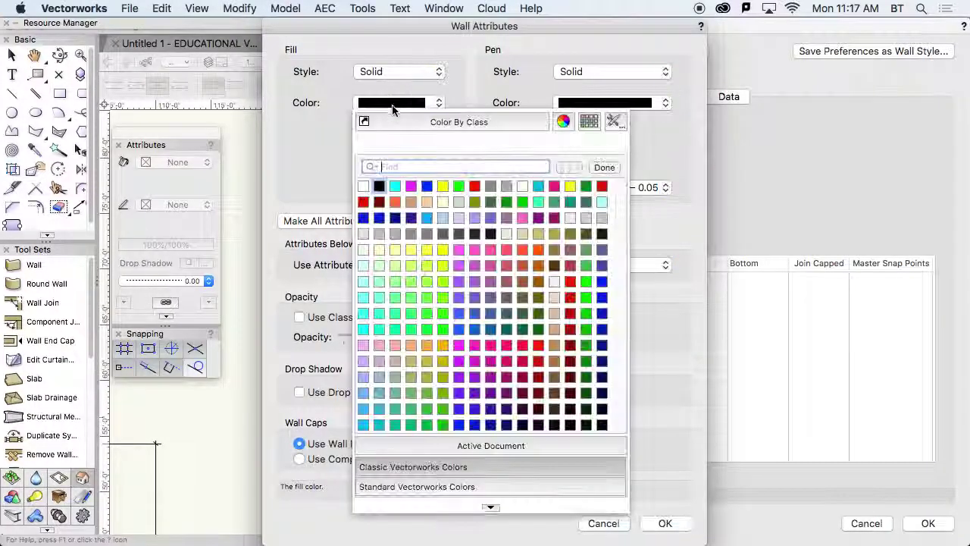
left_click(362, 187)
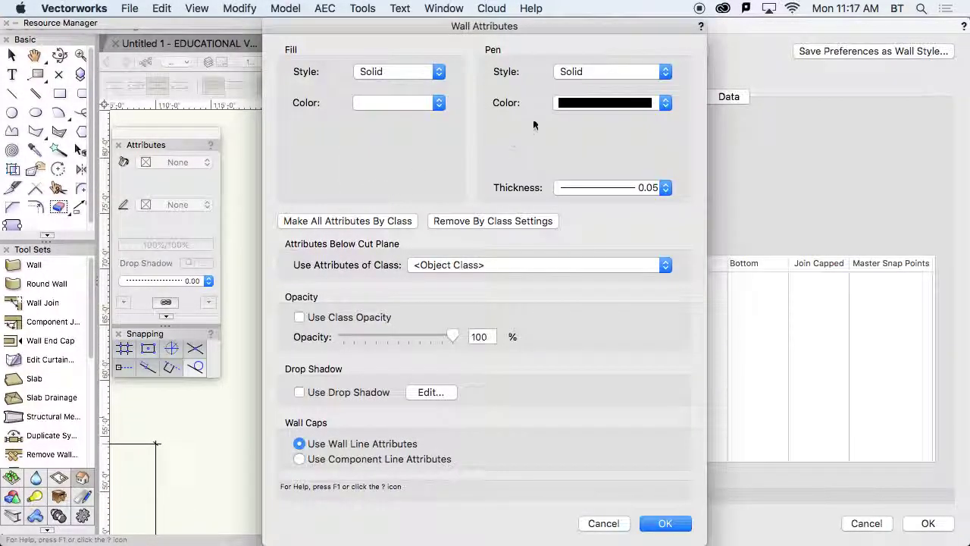
left_click(581, 72)
left_click(582, 99)
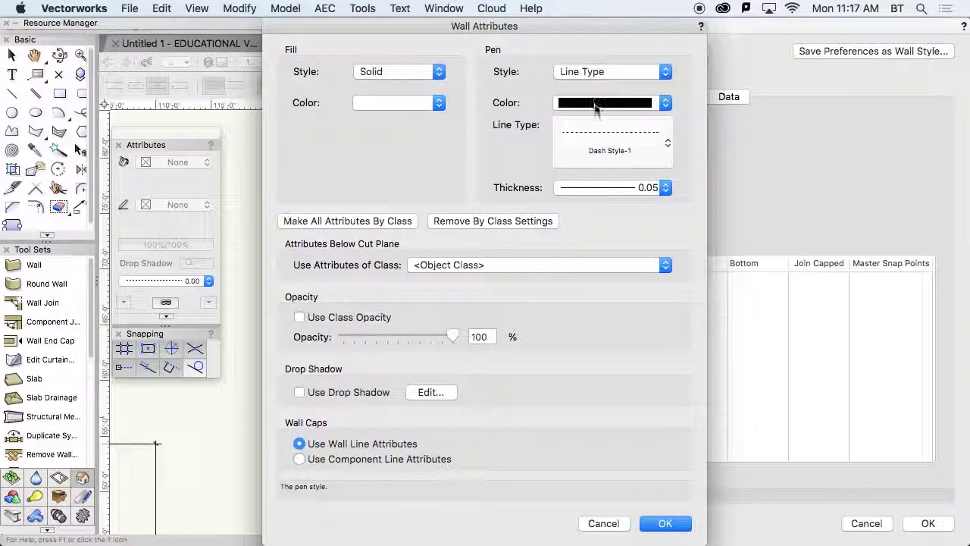
Assign the Dash Style-2 line type from the open Untitled 2 file to the wall's pen and accept the wall attributes
left_click(604, 138)
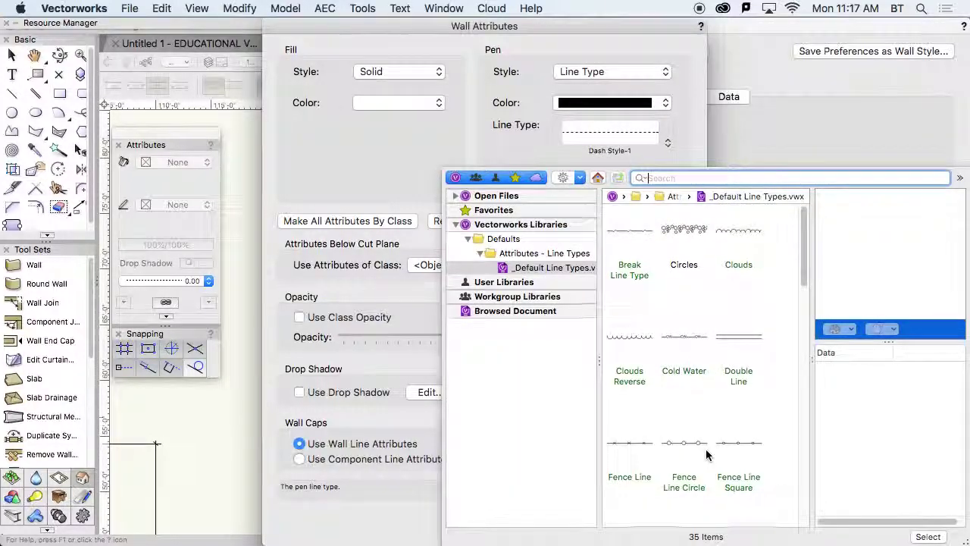
scroll(707, 451, "down", 10)
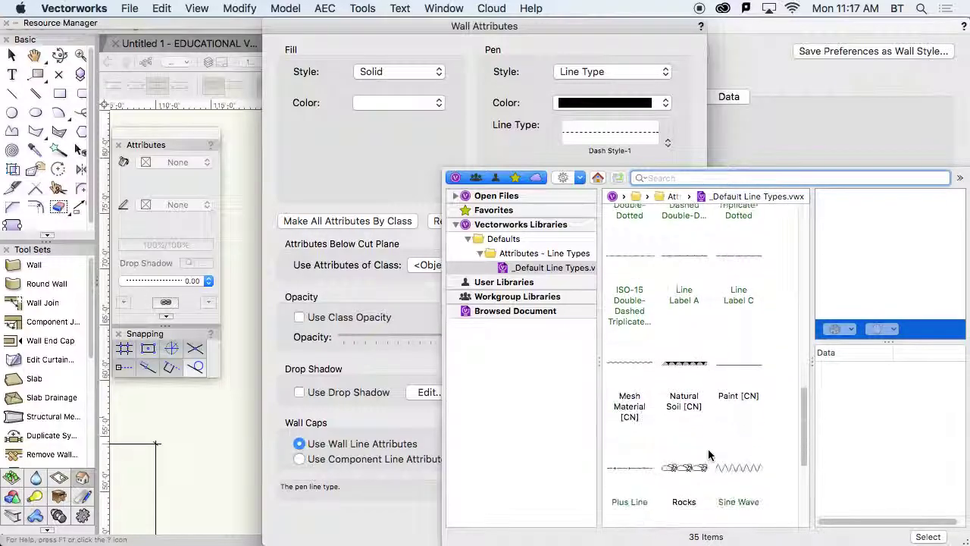
scroll(710, 455, "down", 5)
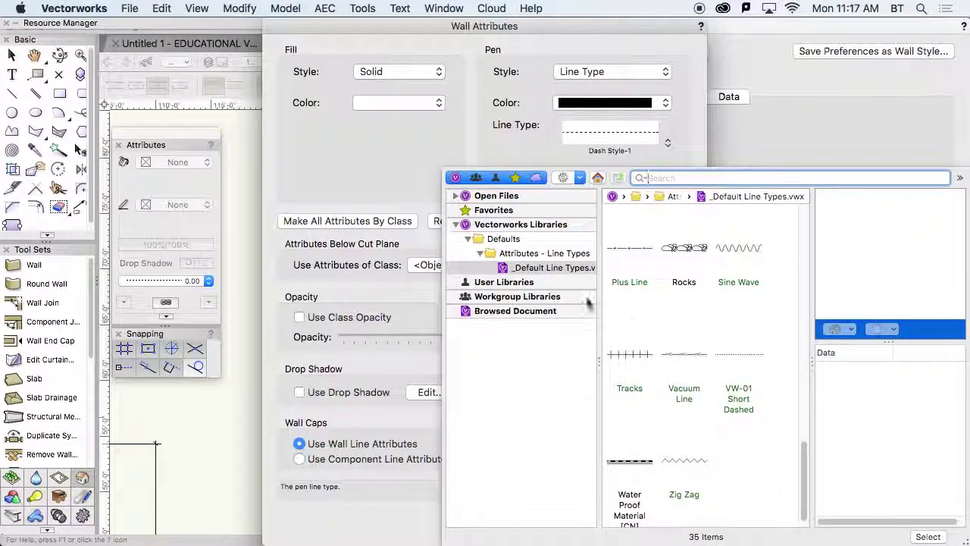
scroll(666, 314, "up", 1)
scroll(666, 314, "up", 10)
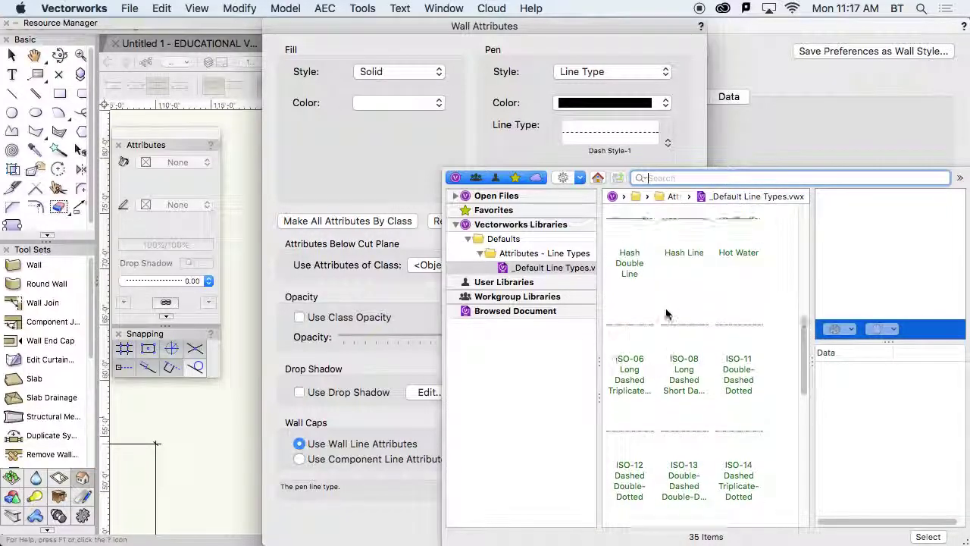
scroll(666, 314, "up", 2)
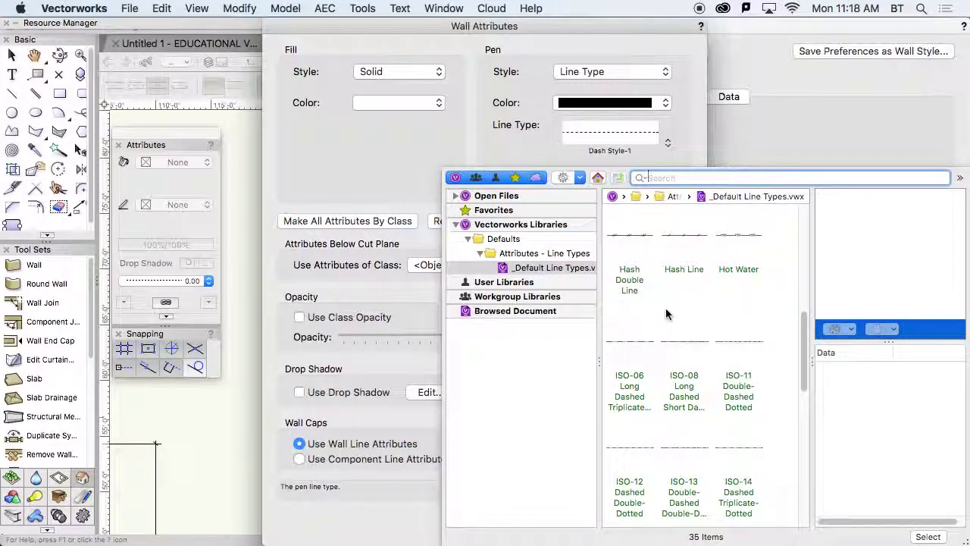
scroll(667, 309, "up", 5)
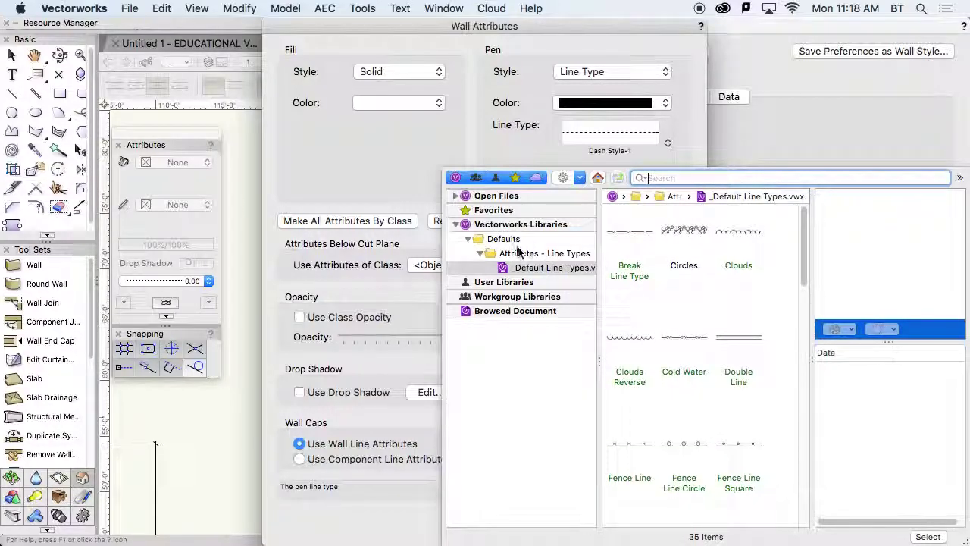
left_click(456, 196)
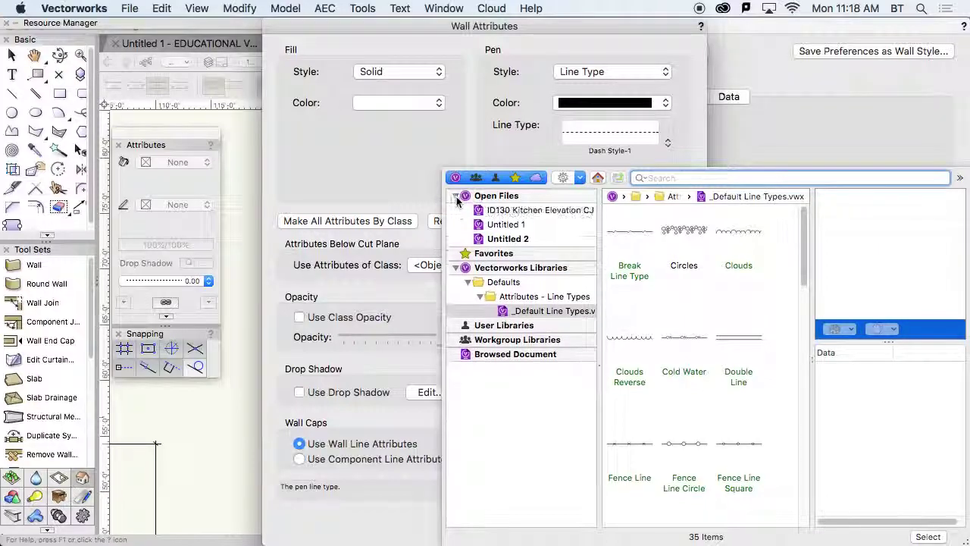
left_click(508, 239)
double_click(683, 231)
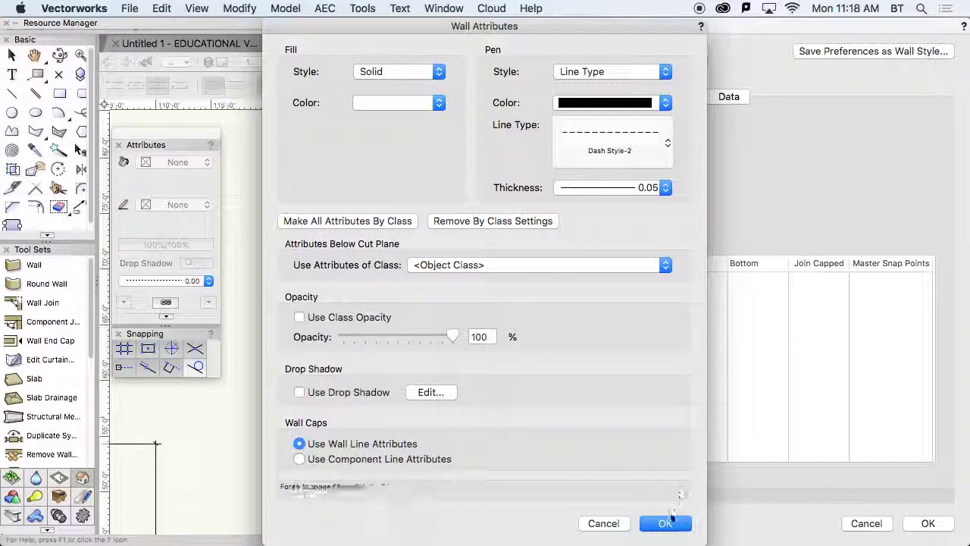
left_click(667, 523)
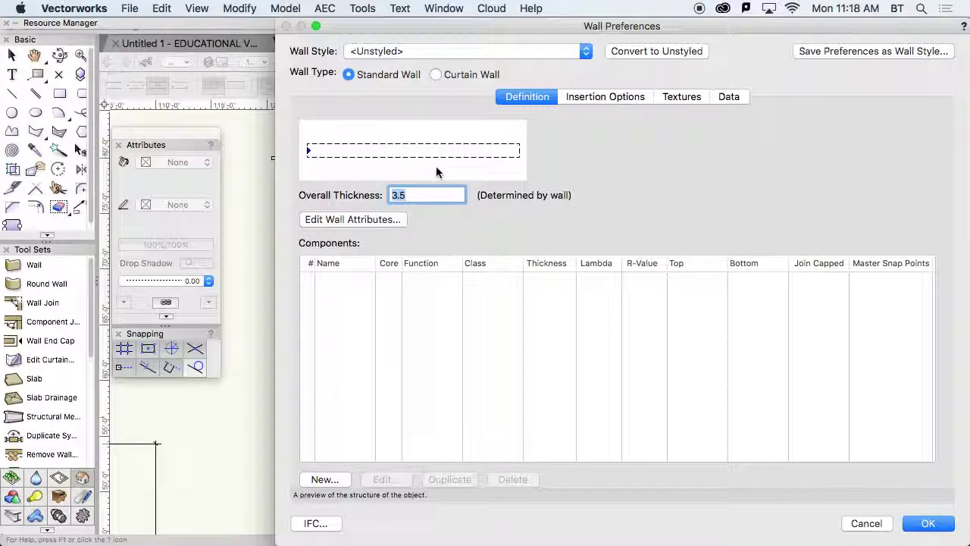
Save the dashed, white-filled wall preferences as a wall style named Demo Wall - Interior
left_click(818, 54)
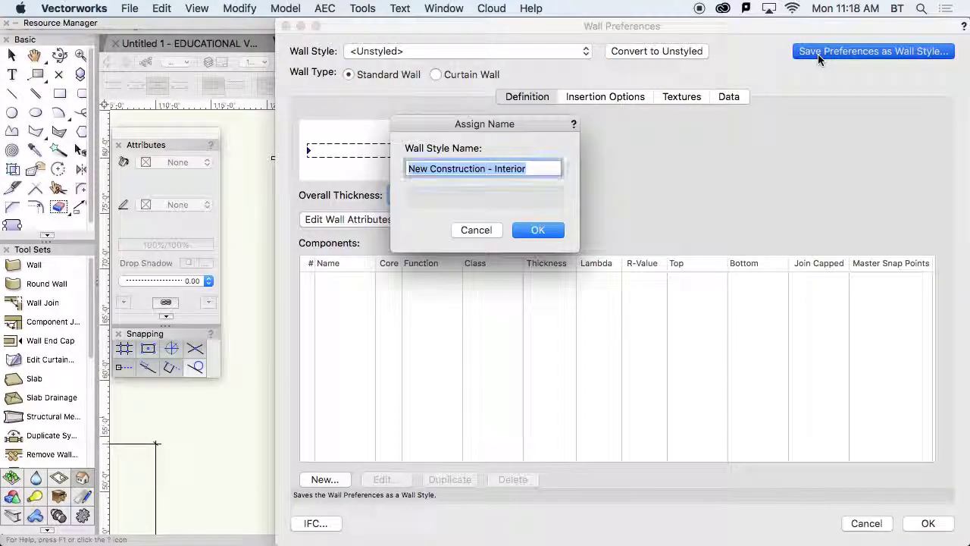
double_click(418, 168)
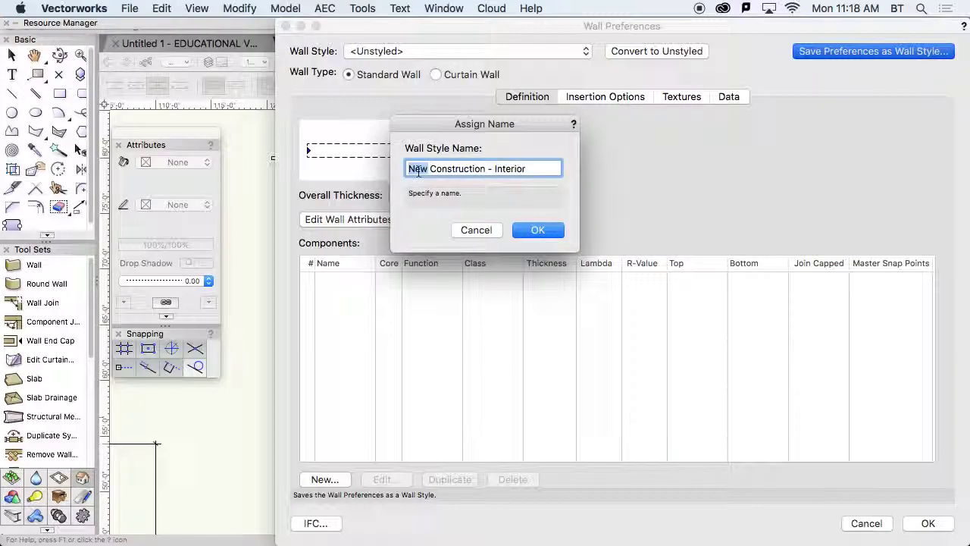
left_click_drag(486, 168, 406, 168)
type("Ext")
key("BackSpace")
key("BackSpace")
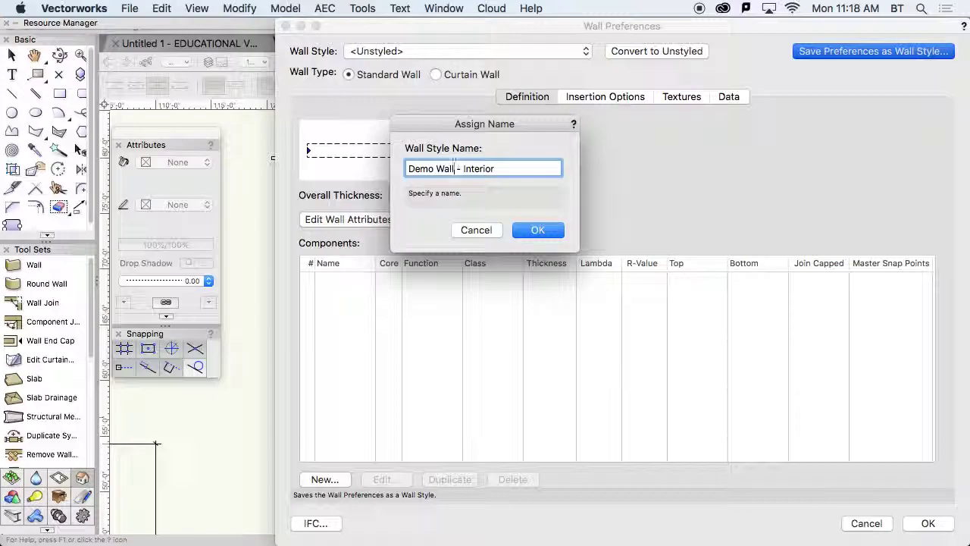
left_click(557, 230)
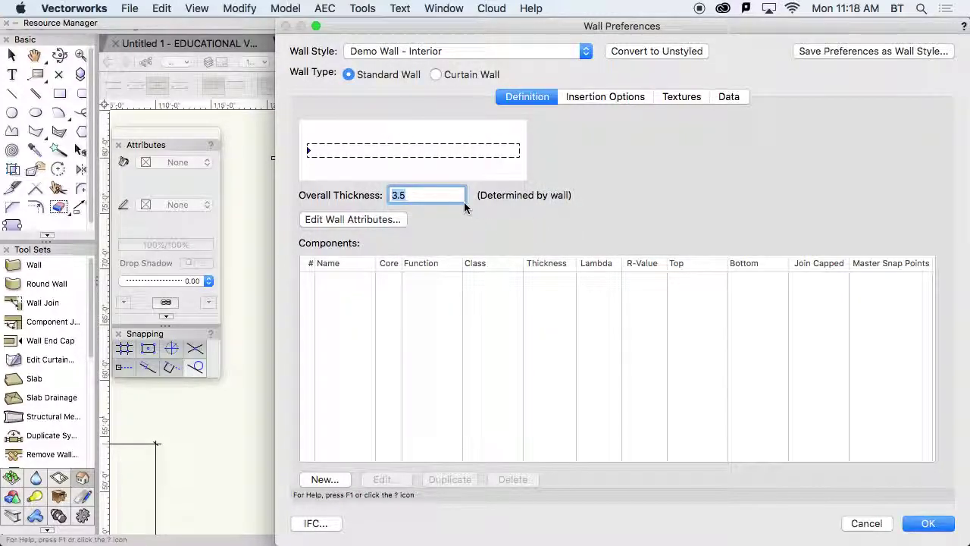
Set the overall wall thickness to 6" and save the dashed preferences as a wall style named Demo Wall - Exterior
type("6")
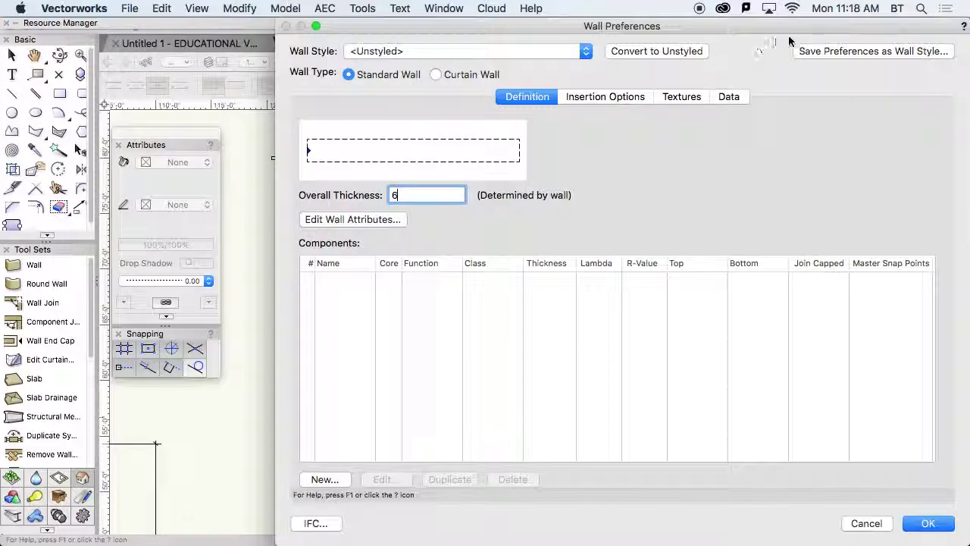
left_click(855, 54)
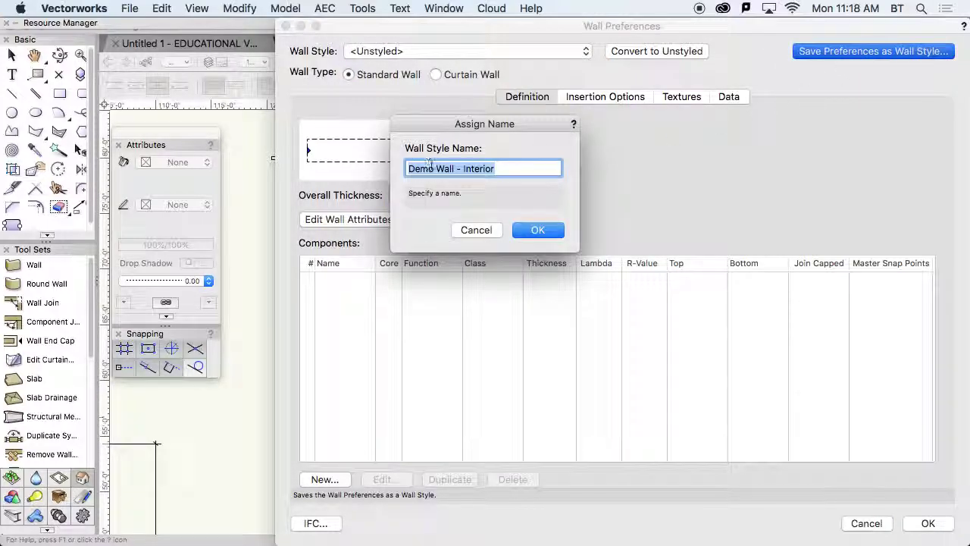
left_click_drag(517, 168, 464, 176)
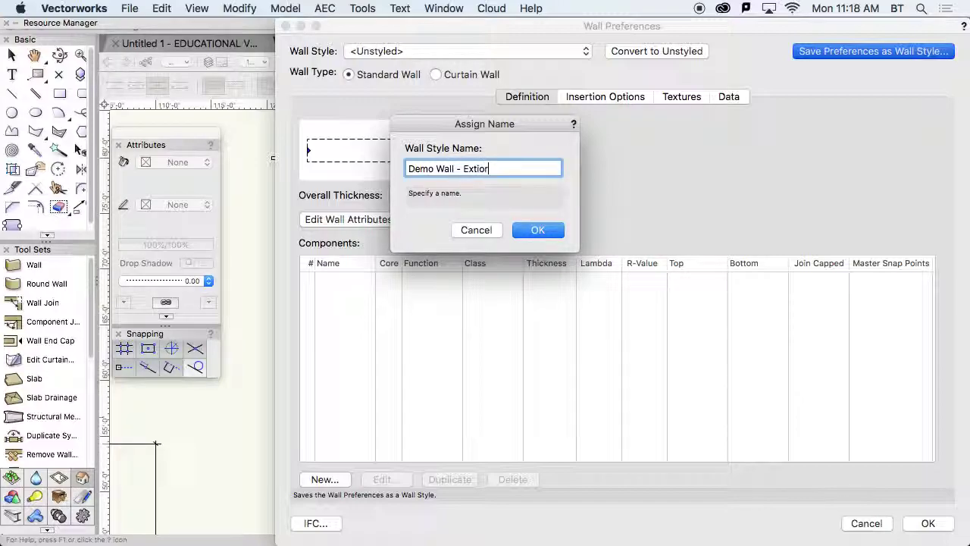
type("Exterior")
key("Return")
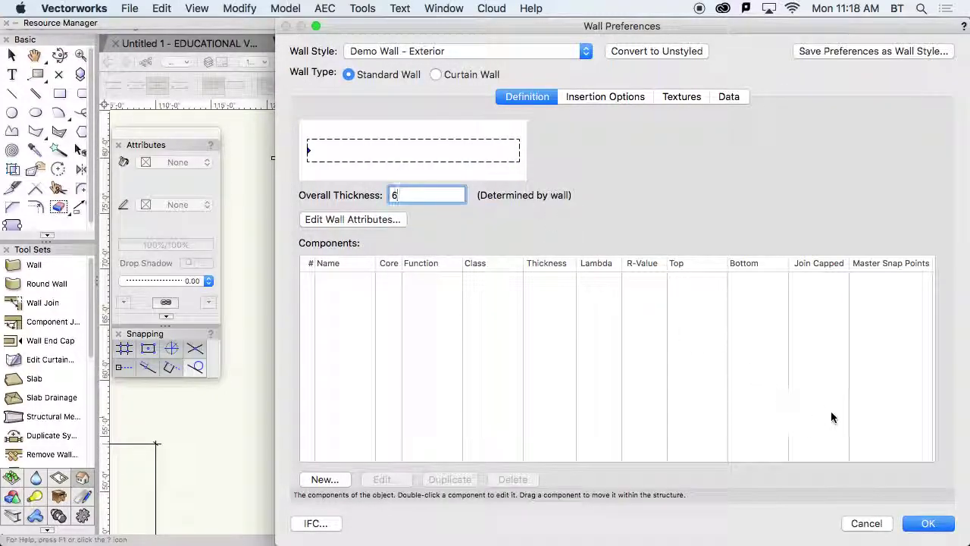
left_click(928, 523)
Draw an open chain of three walls in the New Construction - Exterior style above the L-shaped interior walls
scroll(632, 455, "down", 5)
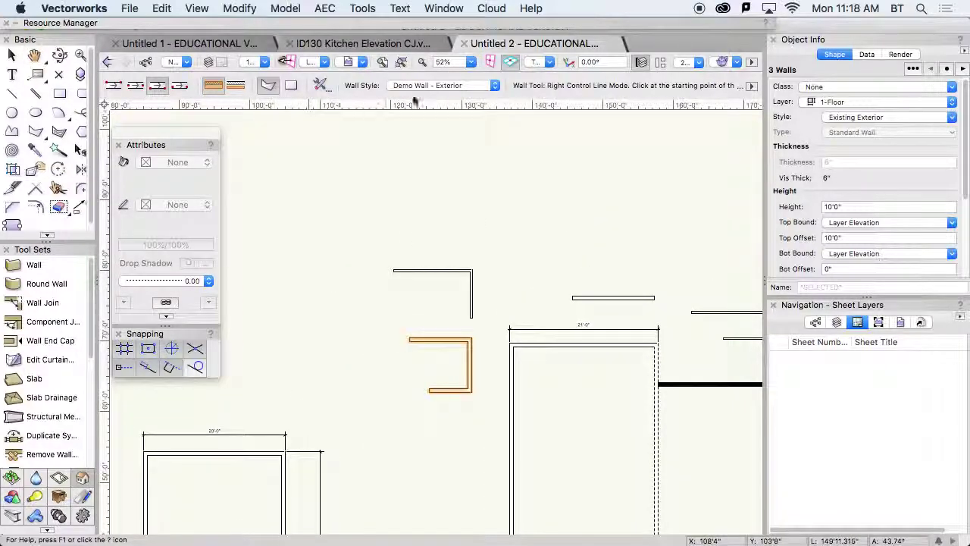
left_click(442, 85)
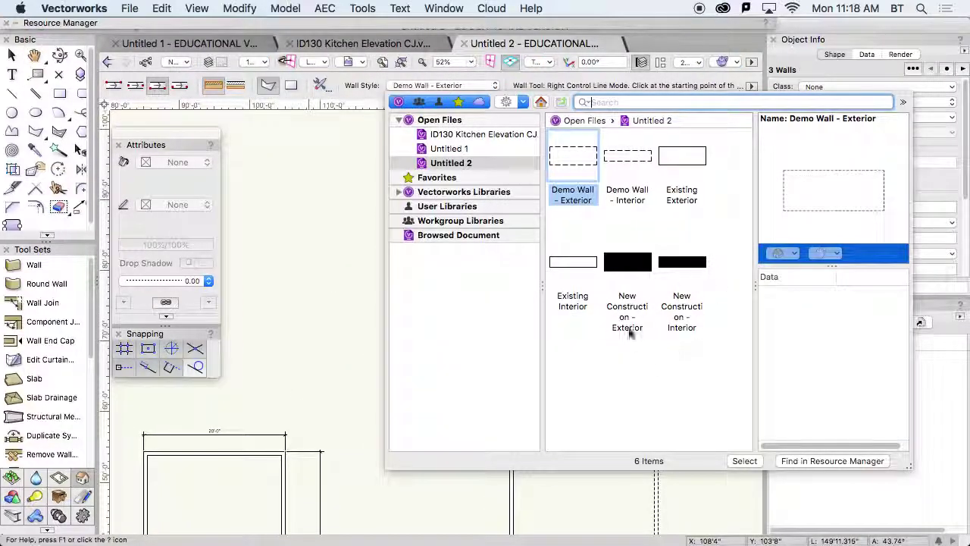
double_click(616, 279)
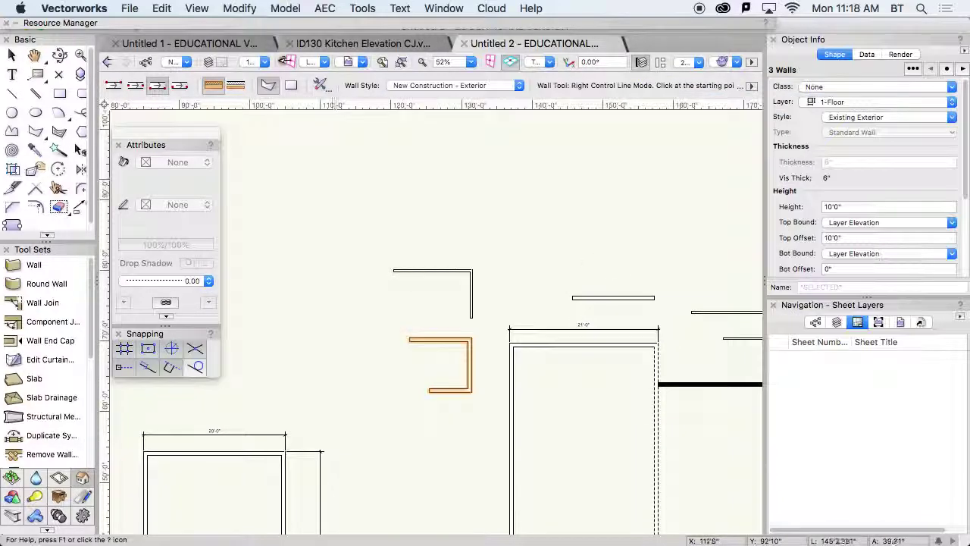
left_click(332, 179)
left_click(505, 179)
left_click(506, 240)
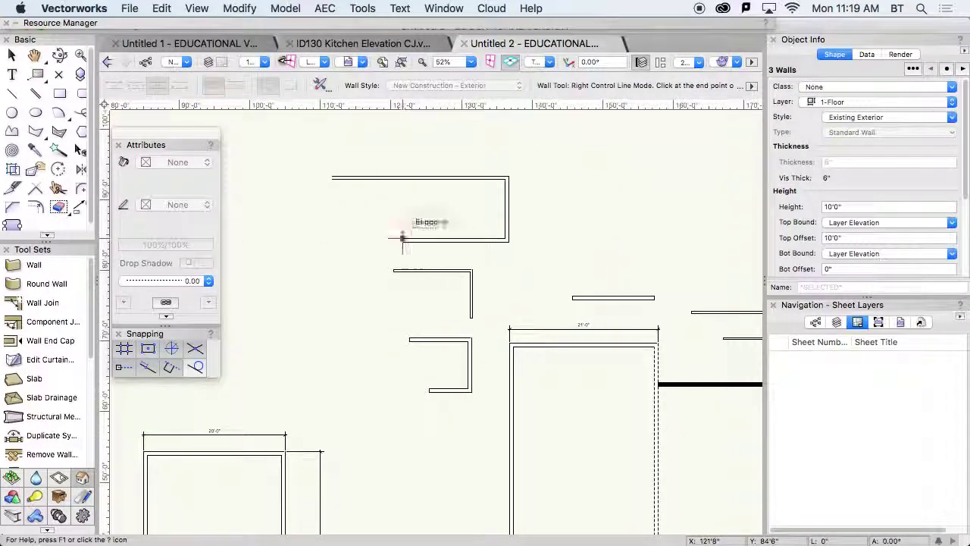
double_click(403, 241)
Delete all the sample wall chains together with the neighbouring dimensioned room and its attached walls
scroll(586, 369, "down", 5)
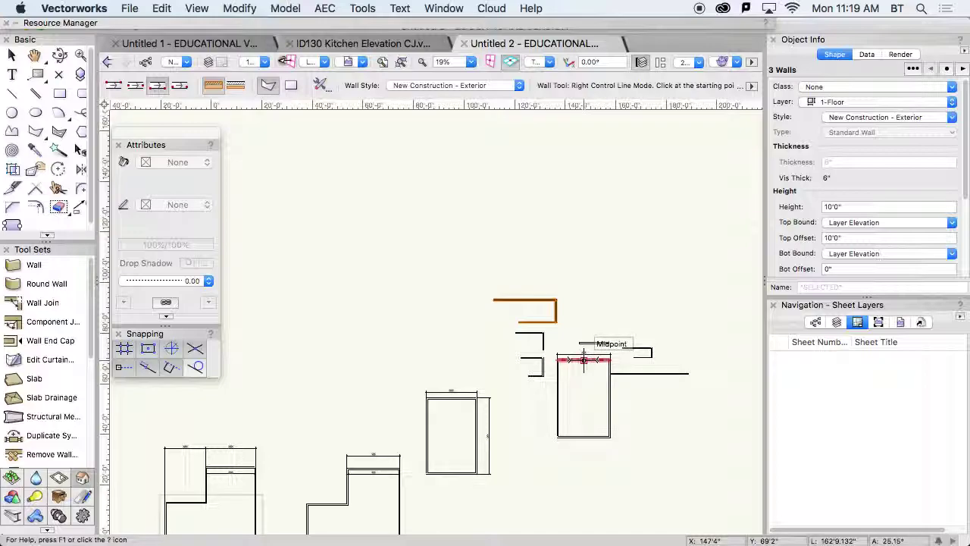
key("x")
left_click_drag(430, 259, 707, 458)
key("Delete")
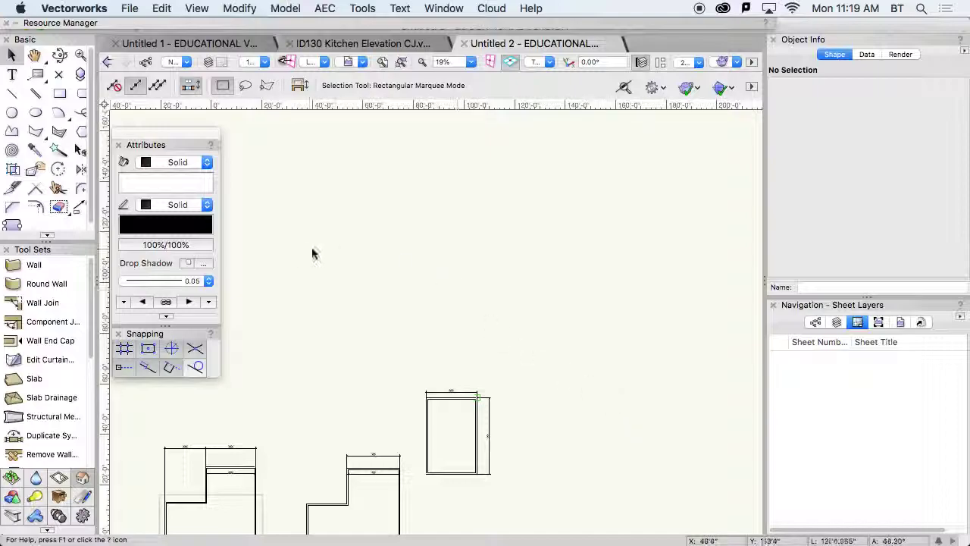
Draw a large rectangle of New Construction - Exterior walls in the empty area above the remaining rooms using the Wall tool's rectangular mode
left_click(61, 263)
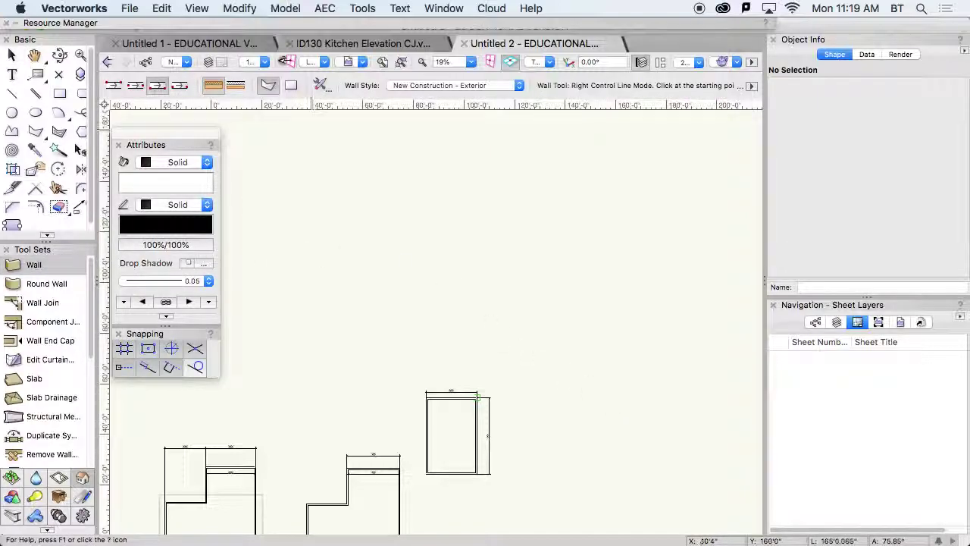
left_click(291, 84)
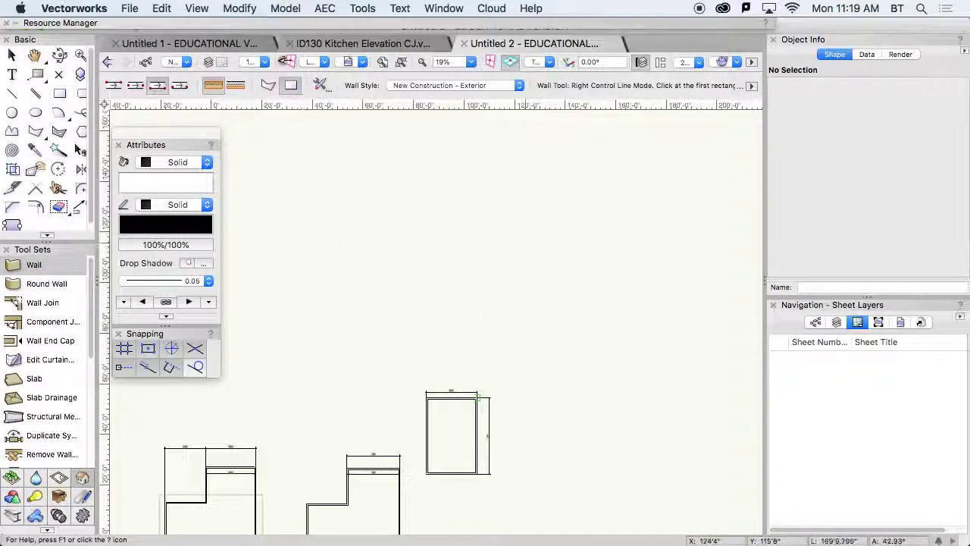
left_click(455, 85)
left_click(457, 85)
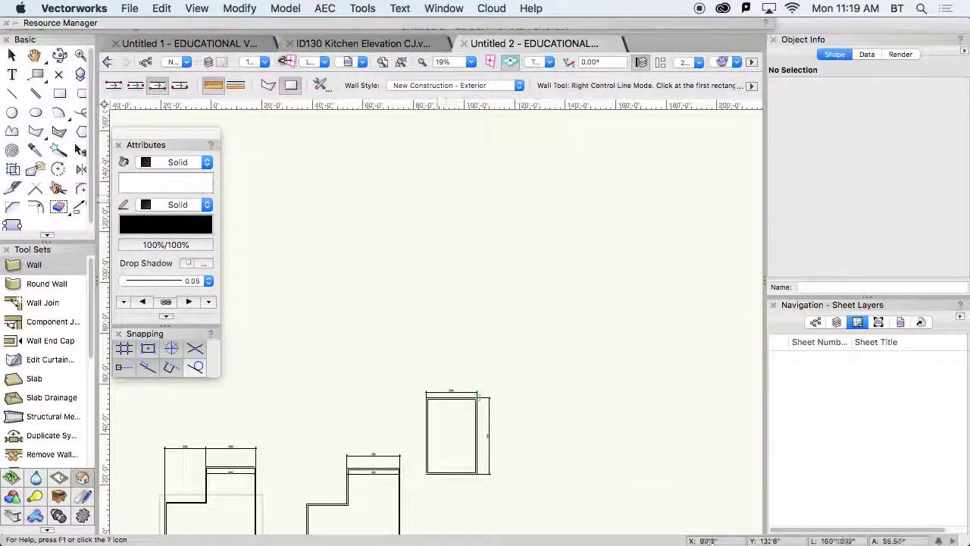
left_click(389, 182)
left_click(596, 319)
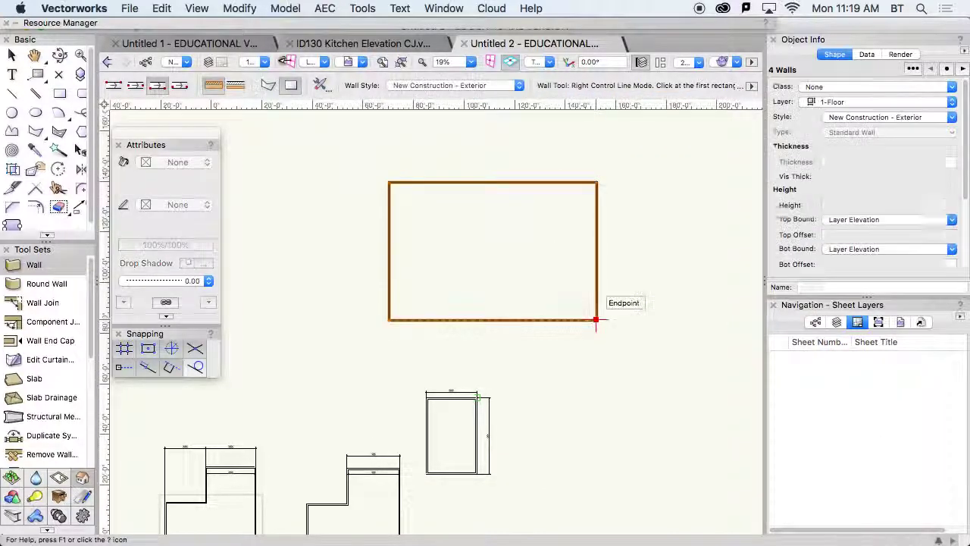
Draw a second wall rectangle about 63' by 50' overlapping the first one's lower-right corner, and decline the backup save
left_click(500, 253)
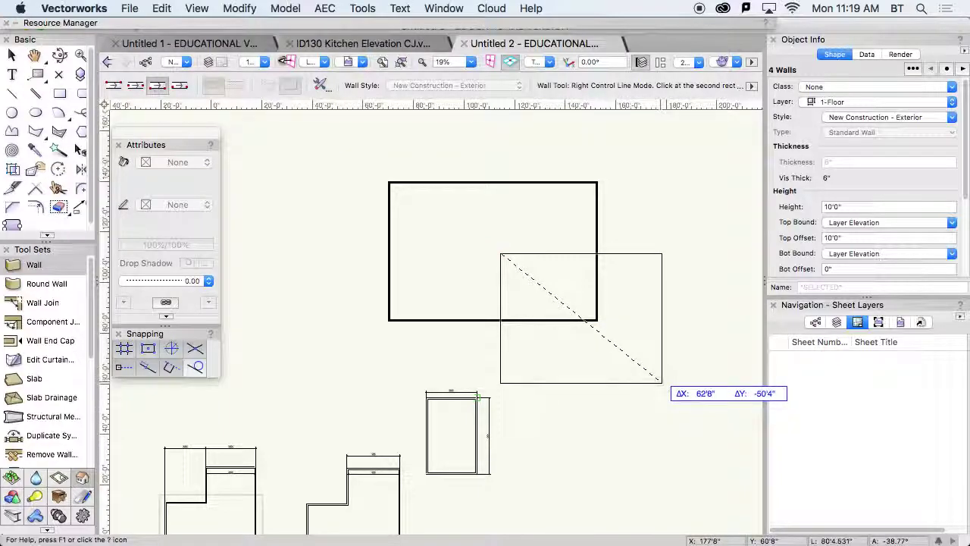
left_click(661, 380)
scroll(525, 289, "down", 3)
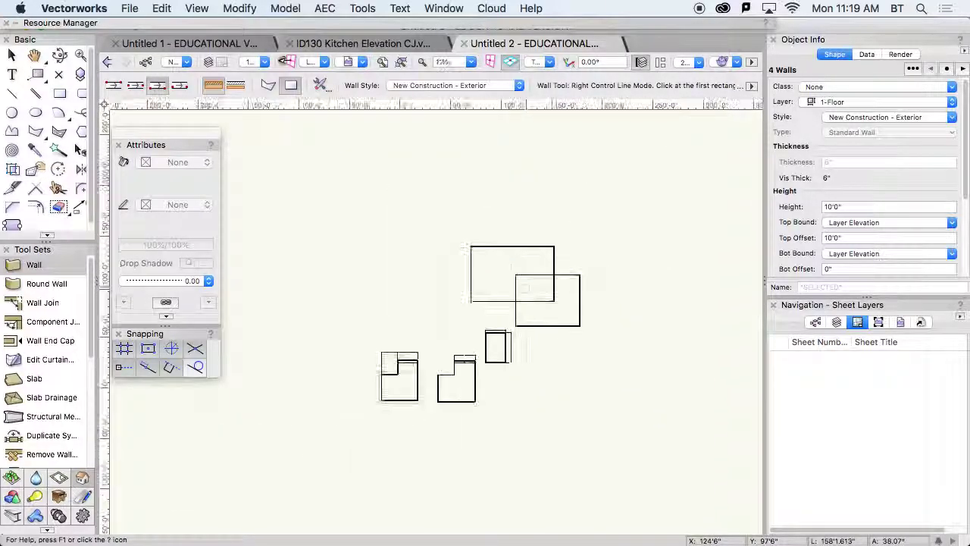
scroll(525, 289, "up", 3)
left_click(567, 255)
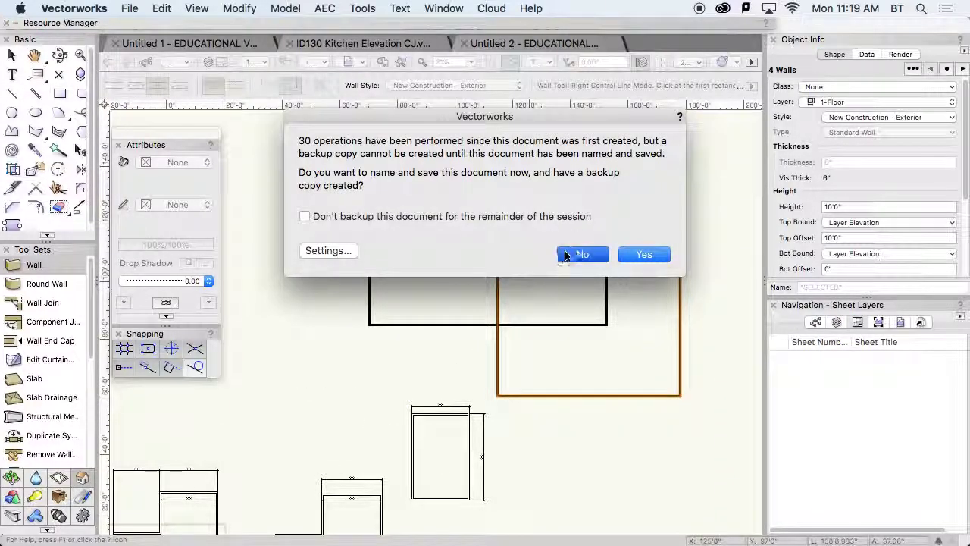
Trim away the overlapping wall segments of the two rectangles, leaving one continuous stepped outline
scroll(502, 300, "up", 1)
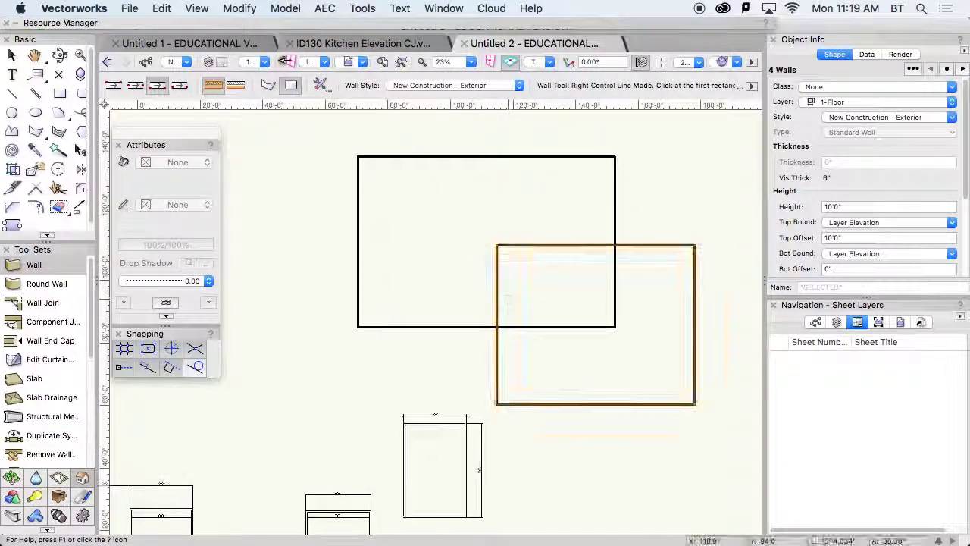
left_click(55, 189)
left_click(554, 244)
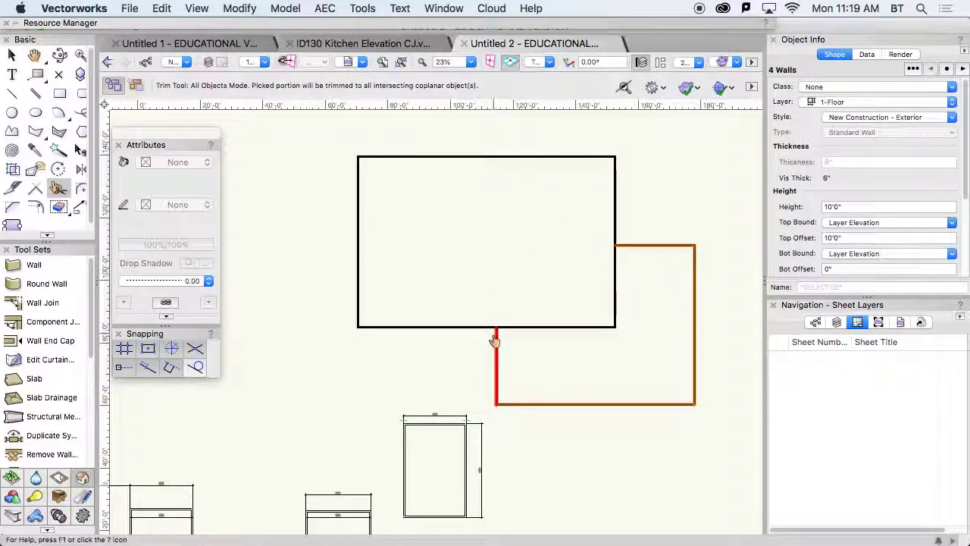
left_click(612, 324)
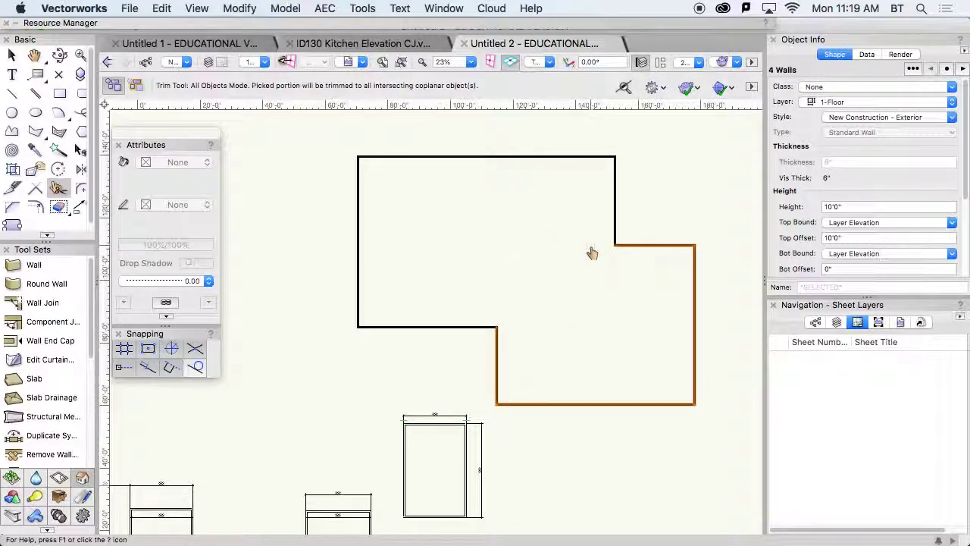
Draw another large rectangle of New Construction - Exterior walls in the empty area above the trimmed outline
scroll(477, 250, "down", 2)
middle_click_drag(470, 249, 395, 270)
left_click(34, 265)
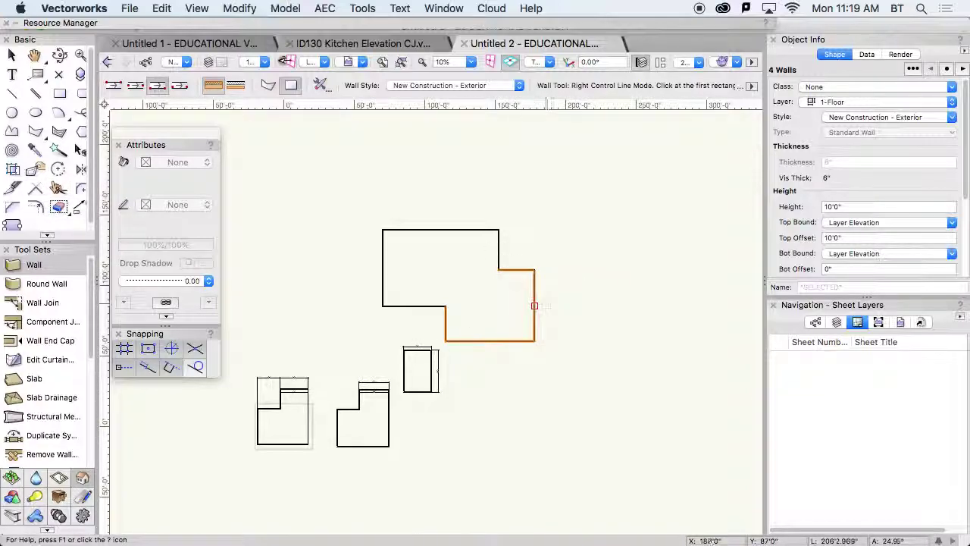
scroll(534, 307, "up", 3)
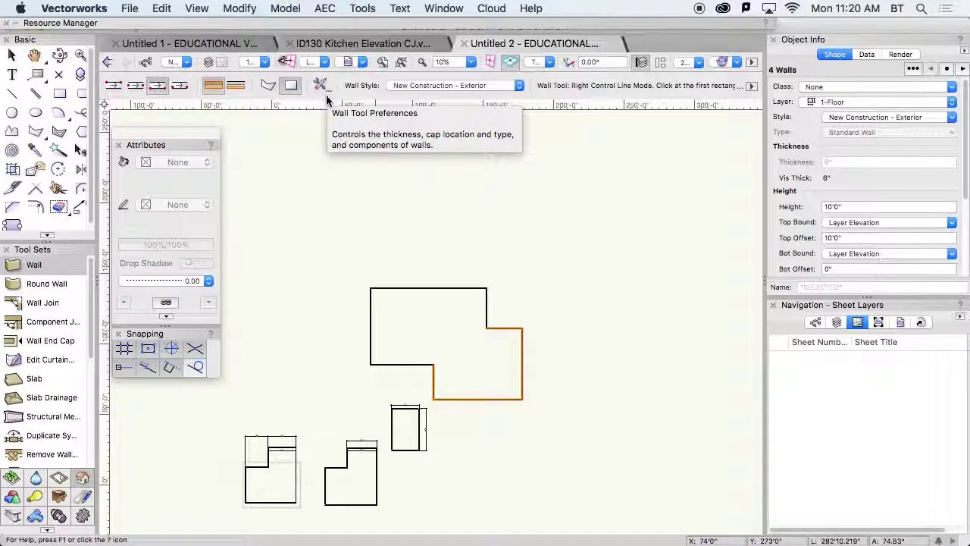
left_click(377, 140)
left_click(537, 259)
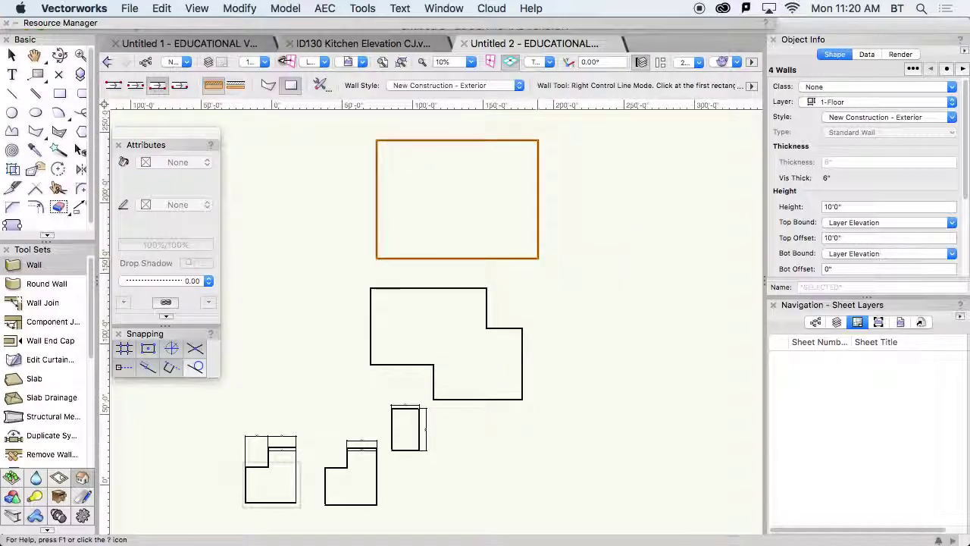
Draw a horizontal wall from inside the new rectangle to its right wall, and a short free-standing vertical wall below it
key("o")
left_click(462, 191)
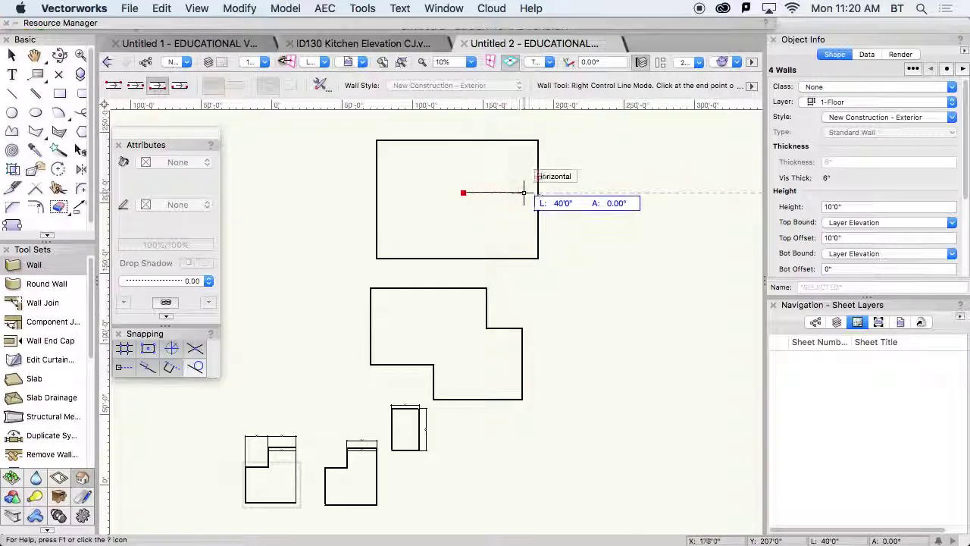
left_click(538, 192)
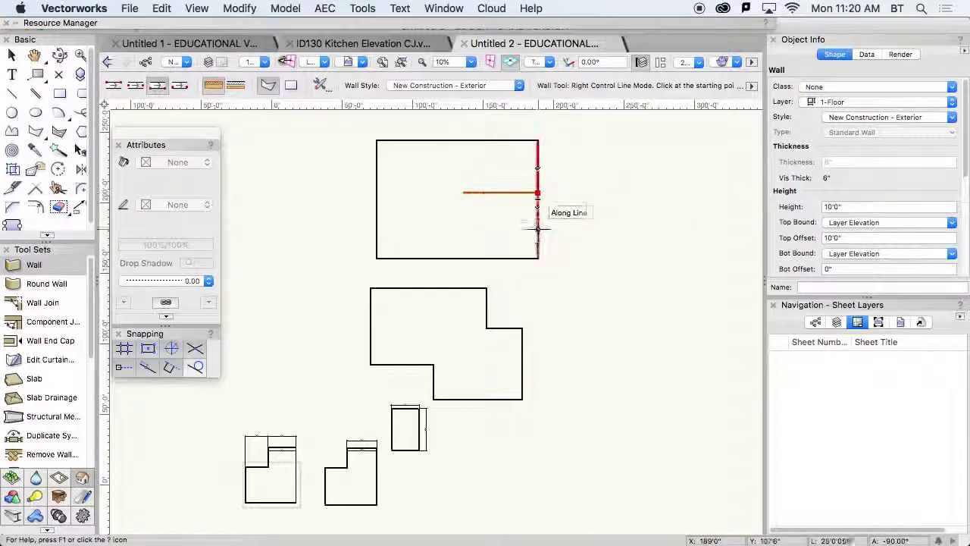
scroll(516, 192, "up", 4)
scroll(544, 276, "down", 2)
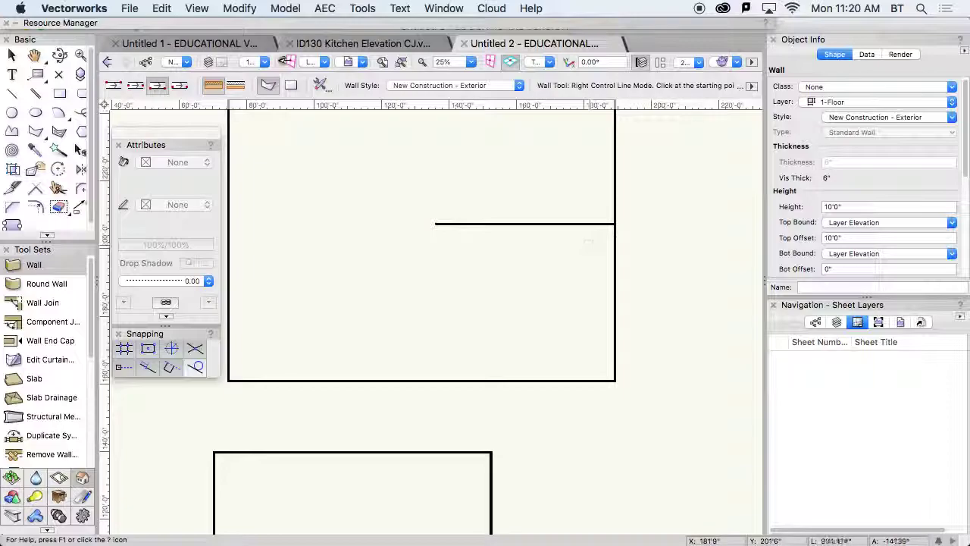
left_click(482, 341)
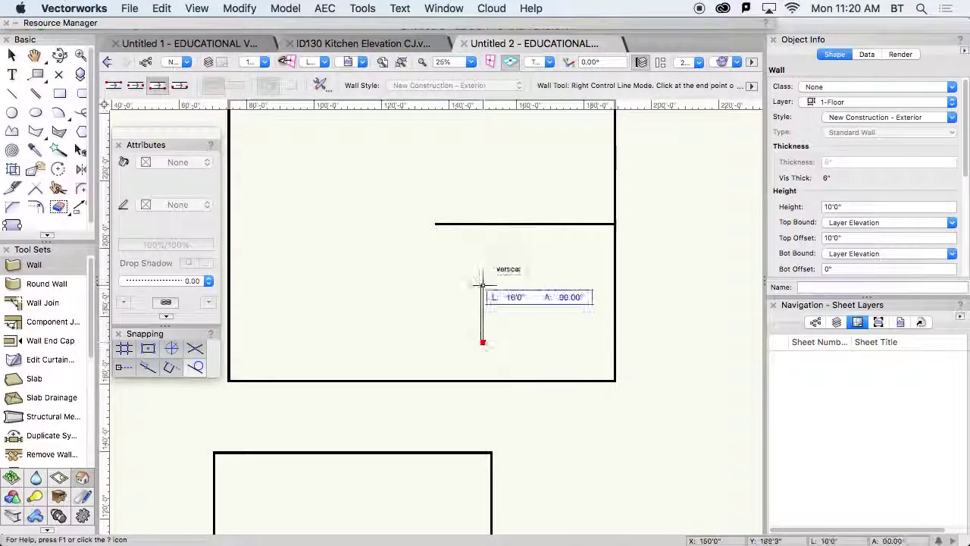
left_click(482, 275)
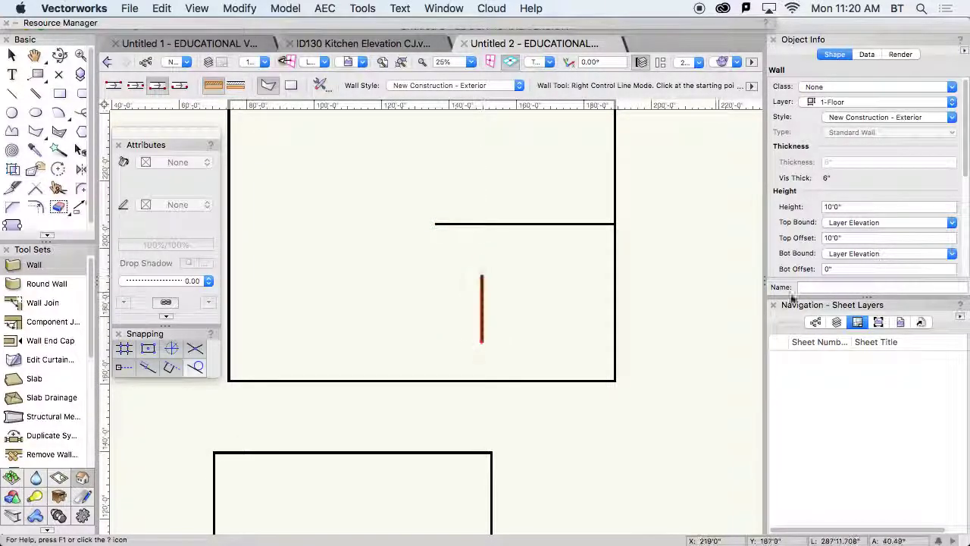
Place a copy of the short vertical wall about 10' to its left by an X offset
key("super+m")
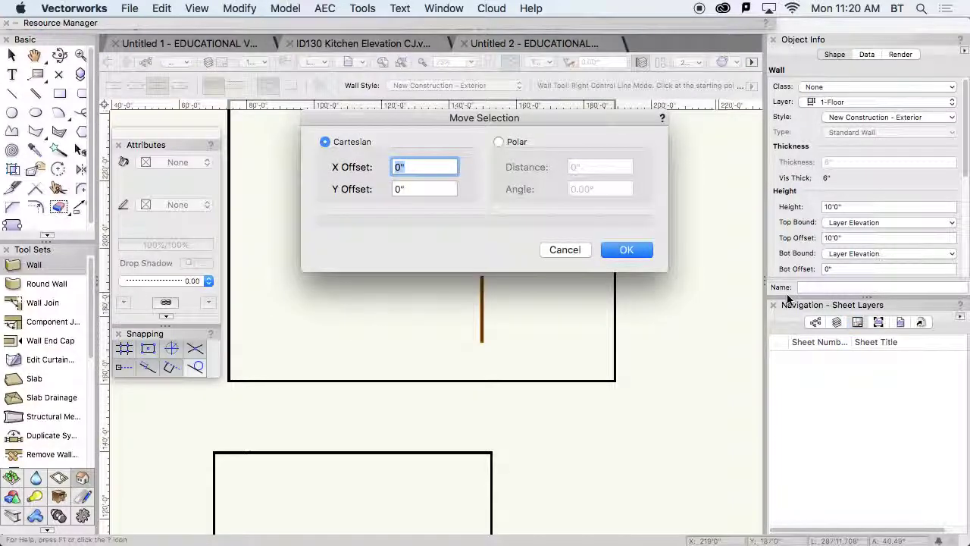
type("-1")
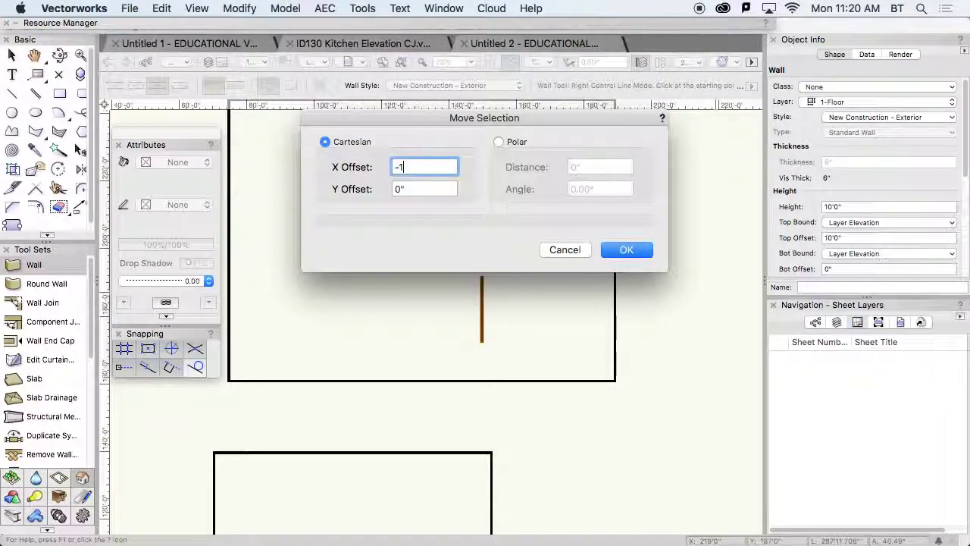
key("Return")
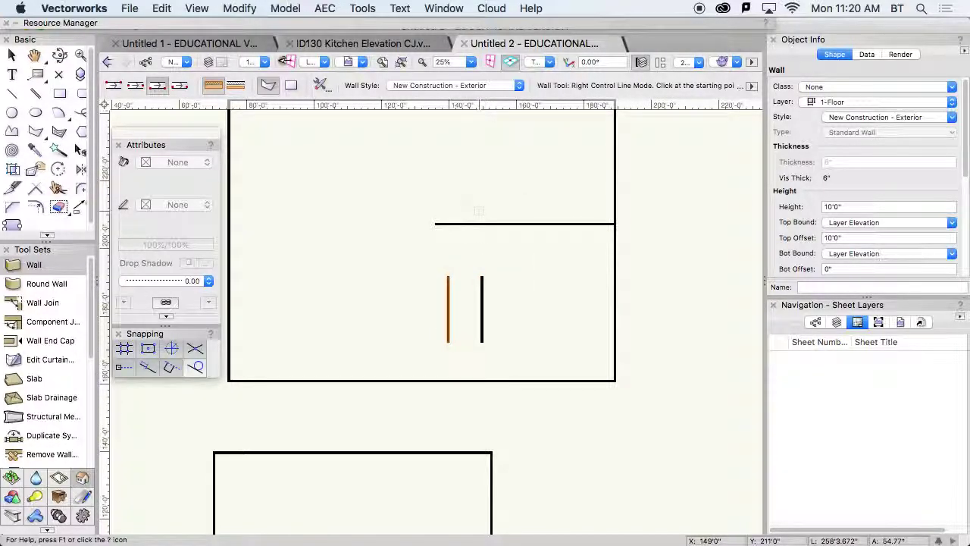
T-join both short vertical walls to the horizontal interior wall above and the rectangle's lower wall
left_click(44, 303)
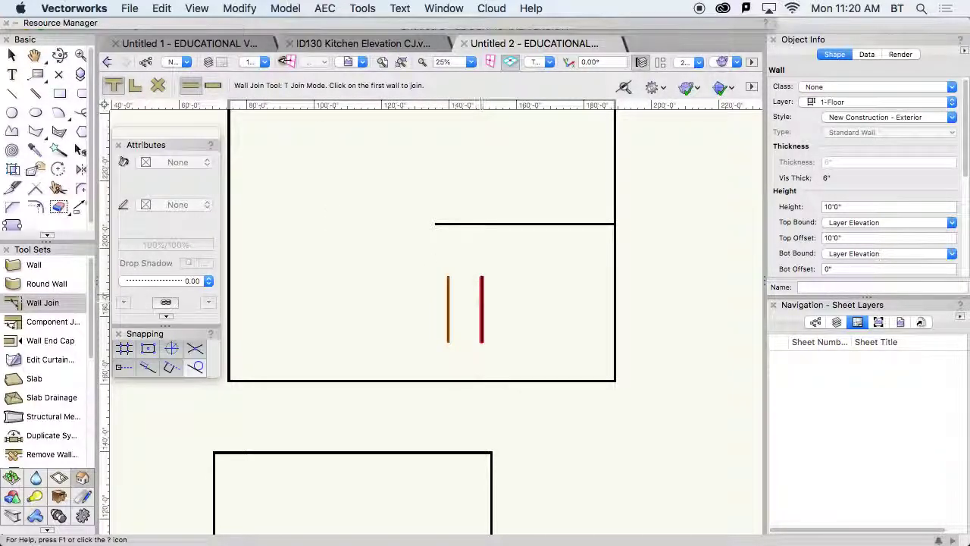
scroll(465, 311, "up", 3)
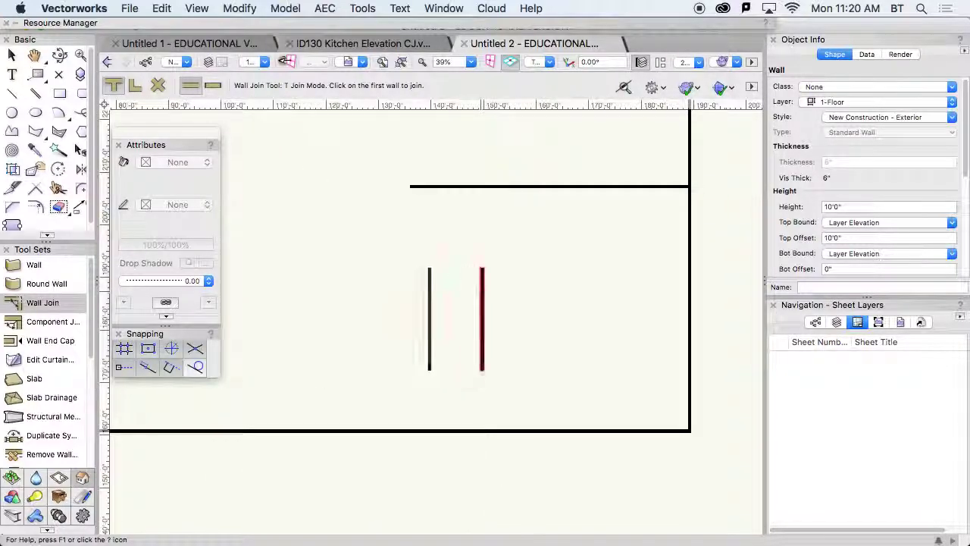
left_click(484, 267)
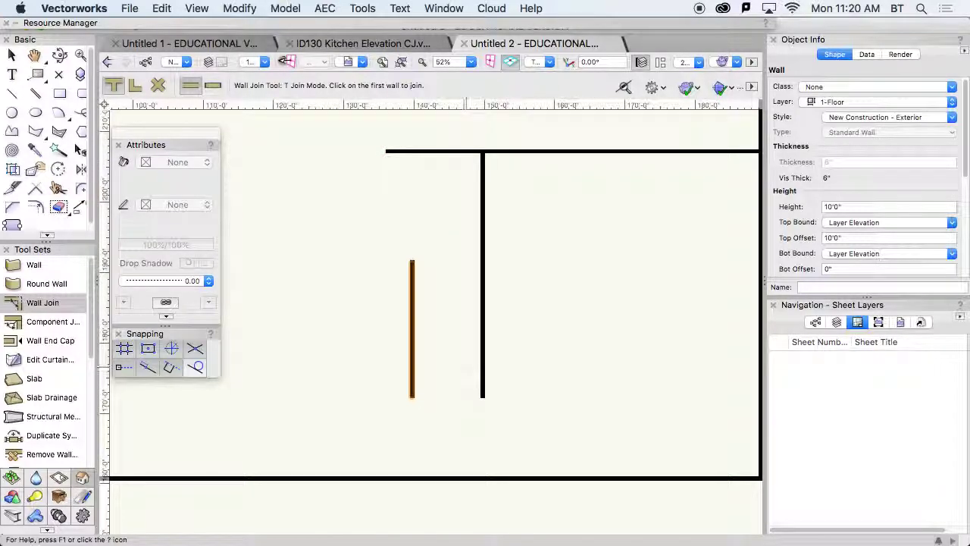
left_click(455, 478)
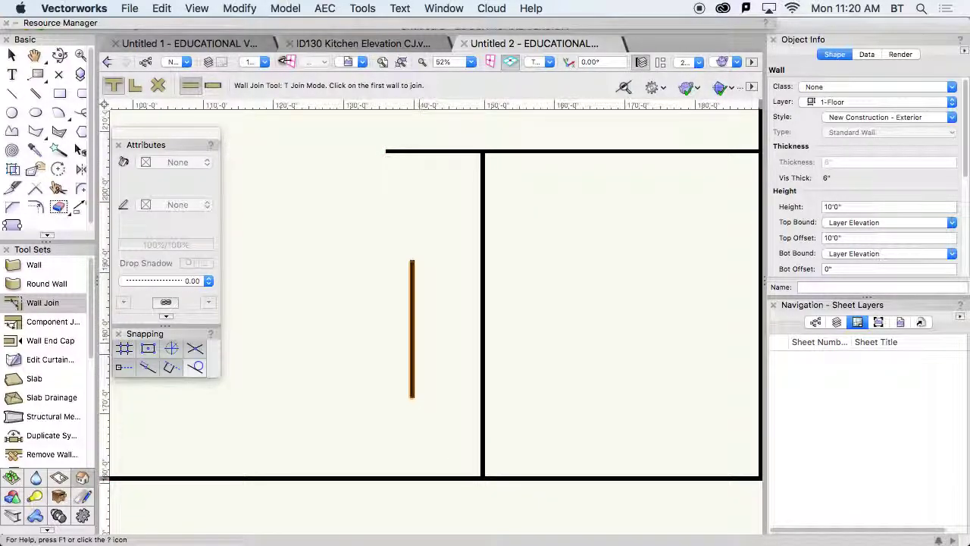
left_click(411, 263)
left_click(417, 171)
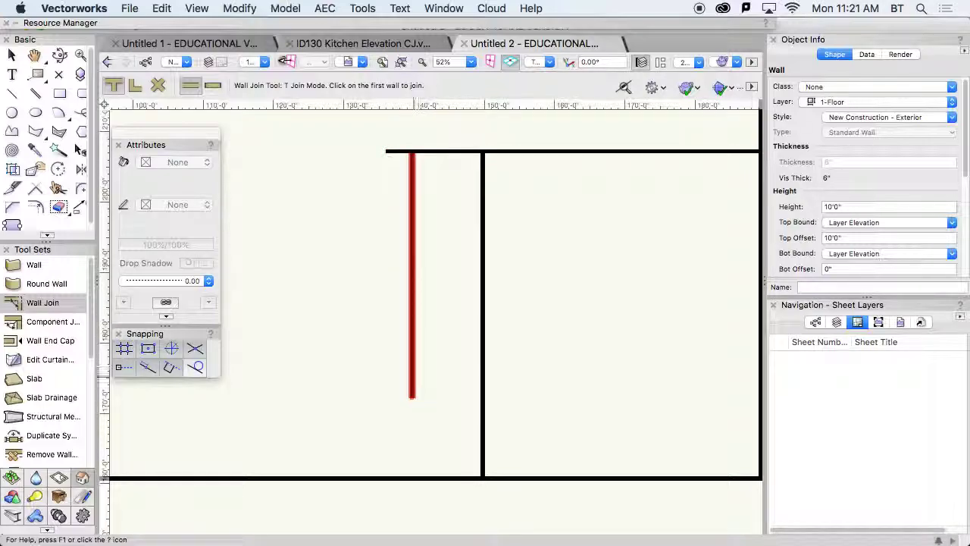
left_click(424, 478)
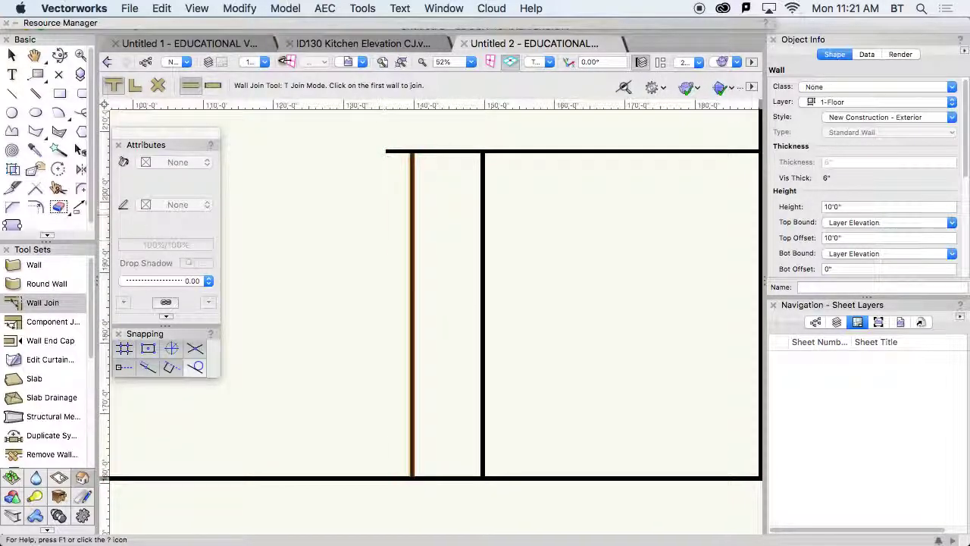
T-join the free end of the horizontal interior wall to the rectangle's left wall
key("space")
left_click_drag(354, 247, 671, 270)
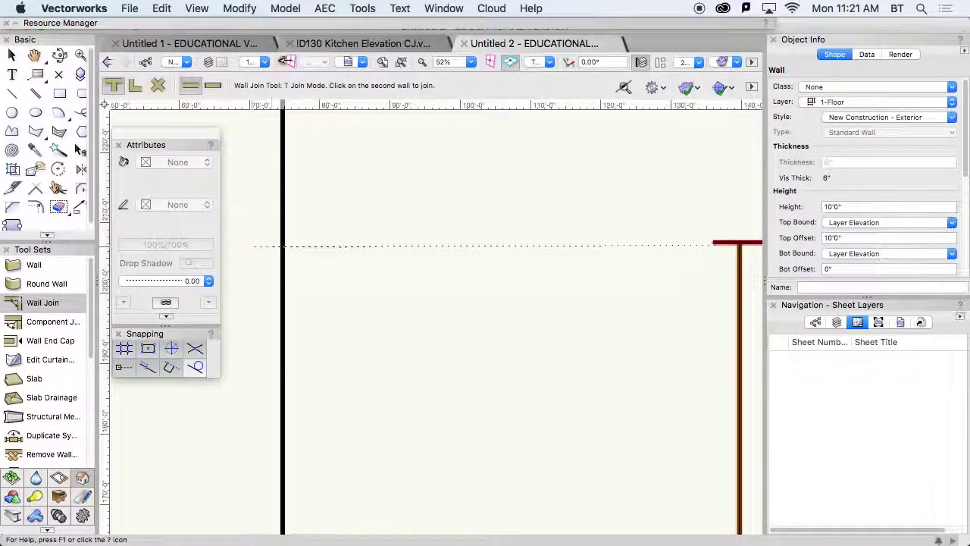
left_click(282, 245)
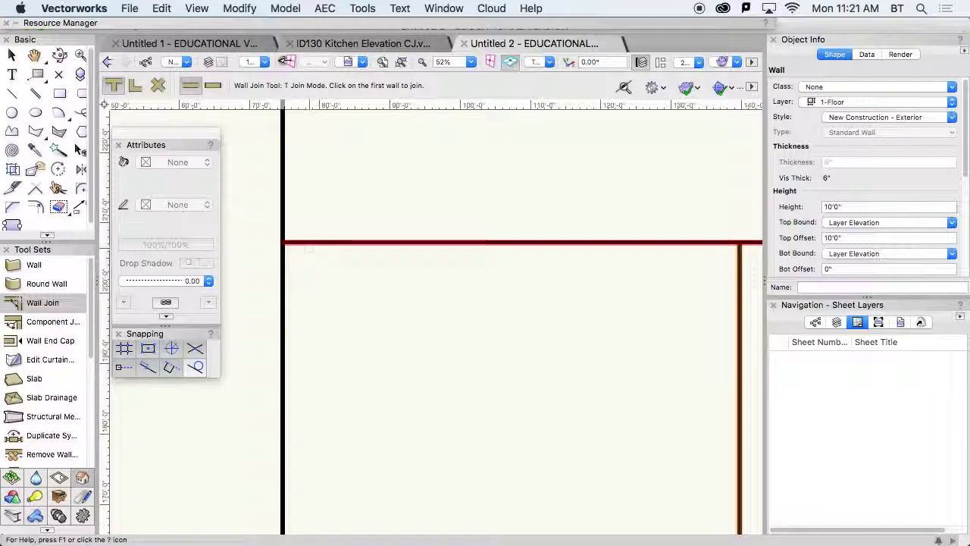
scroll(501, 280, "down", 5)
key("space")
left_click_drag(512, 303, 441, 315)
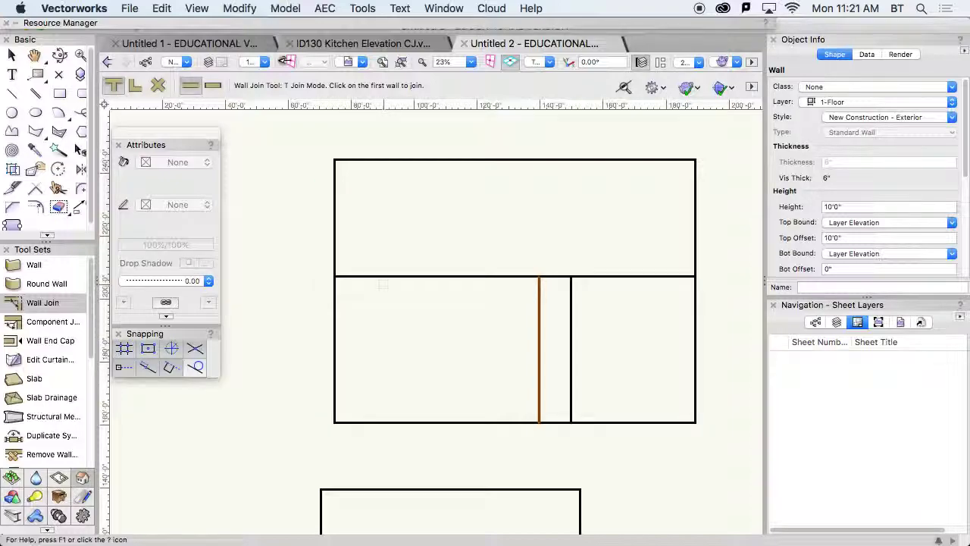
Undo the join between the horizontal interior wall and the rectangle's left wall
left_click(12, 54)
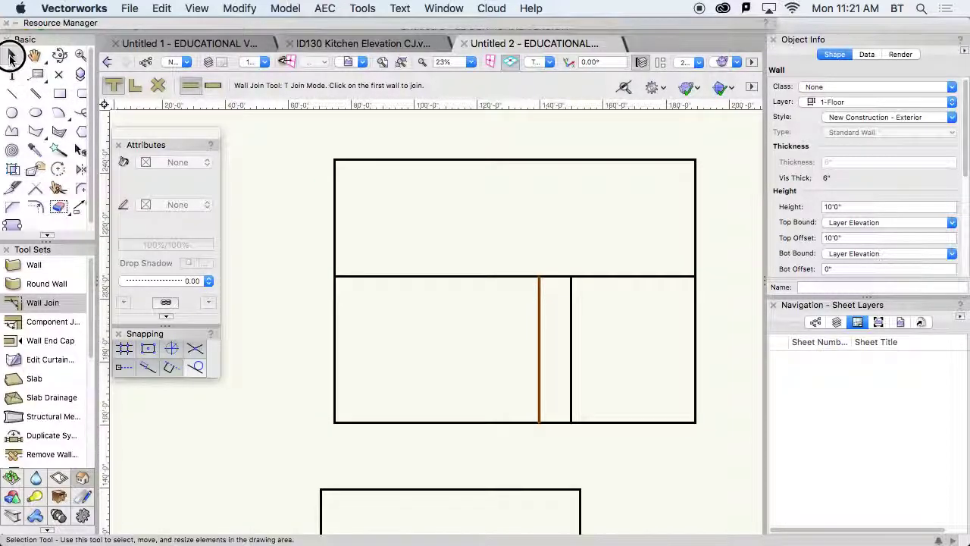
left_click(476, 277)
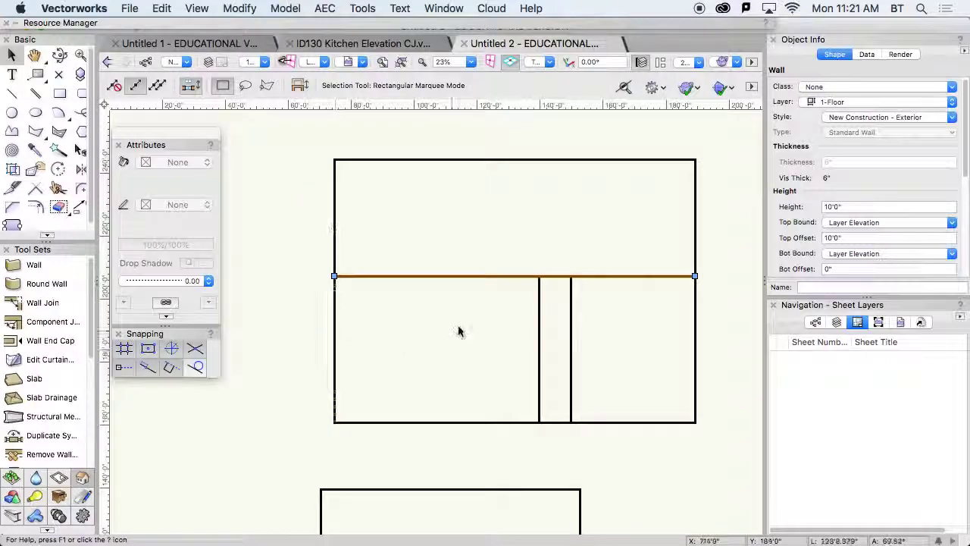
left_click(39, 303)
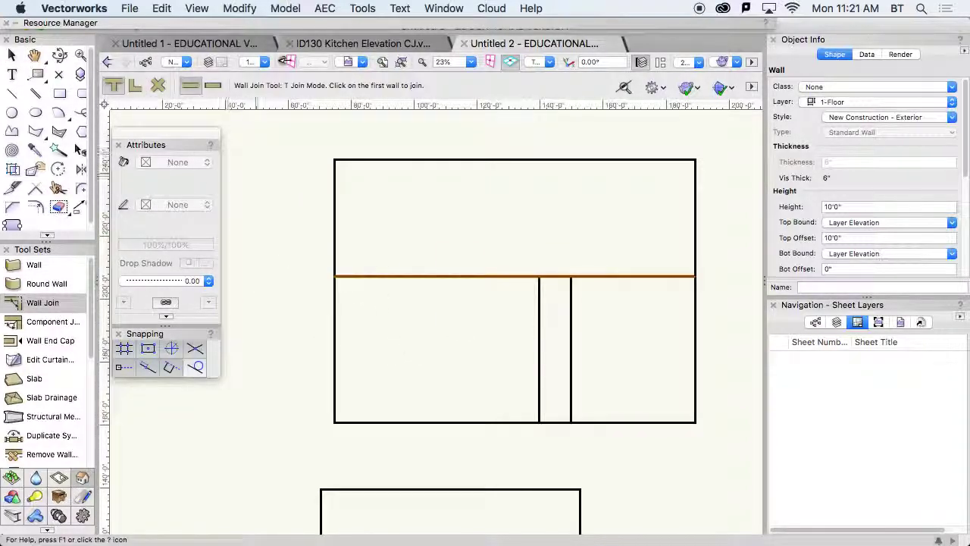
scroll(375, 303, "up", 5)
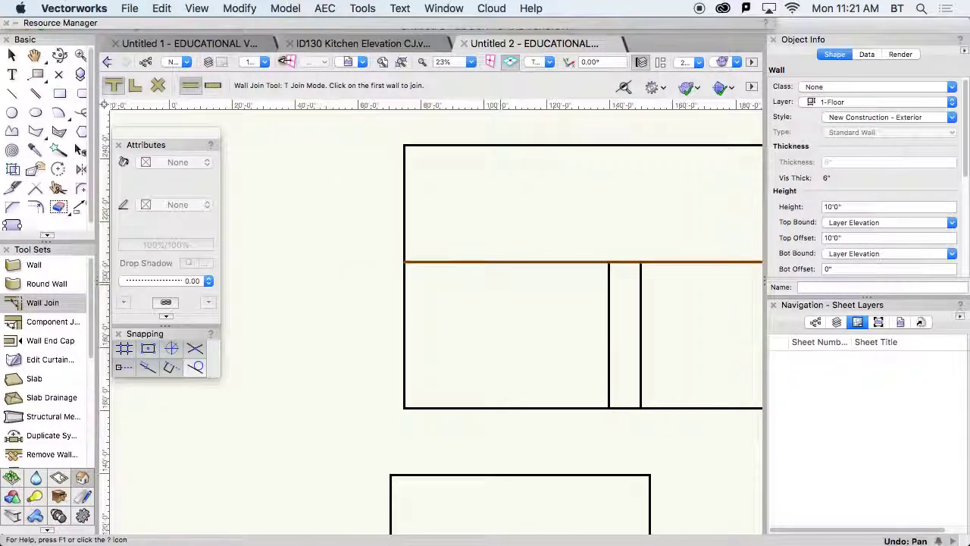
scroll(435, 318, "right", 5)
scroll(436, 318, "down", 2)
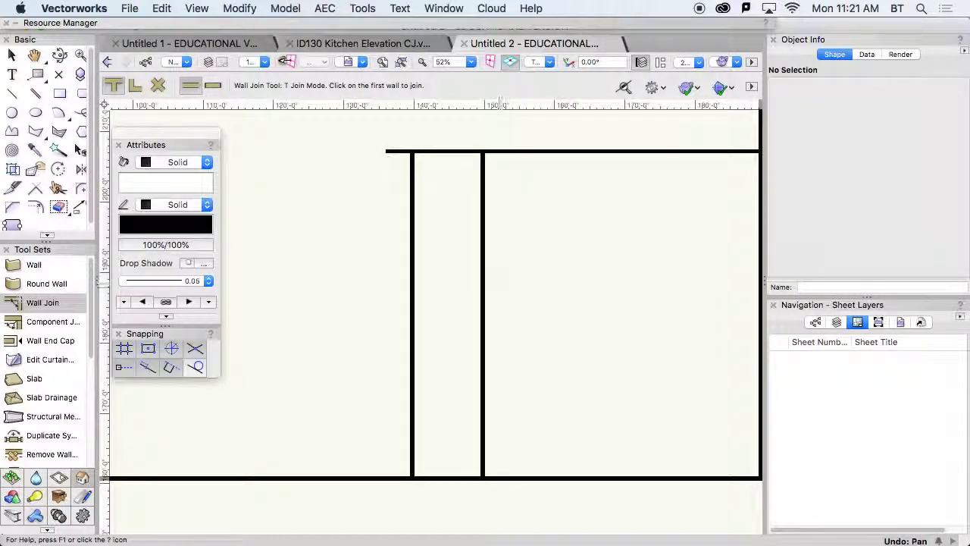
L-join the left vertical partition with the horizontal interior wall so they meet in a clean corner
left_click(135, 88)
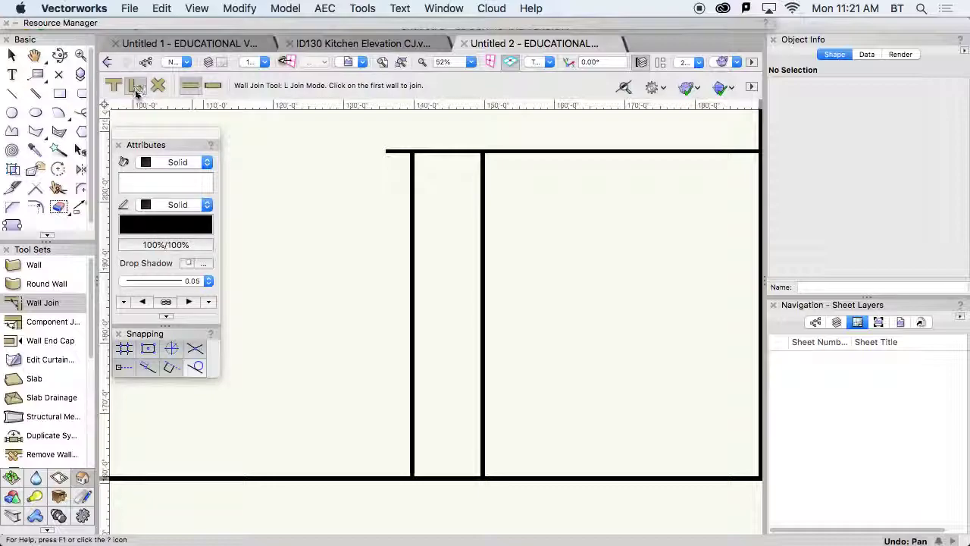
left_click(413, 199)
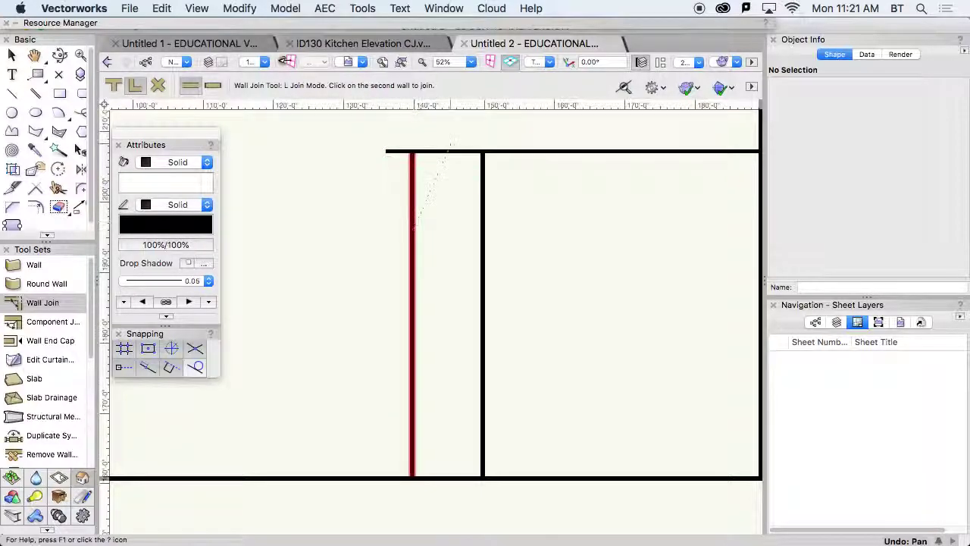
left_click(445, 153)
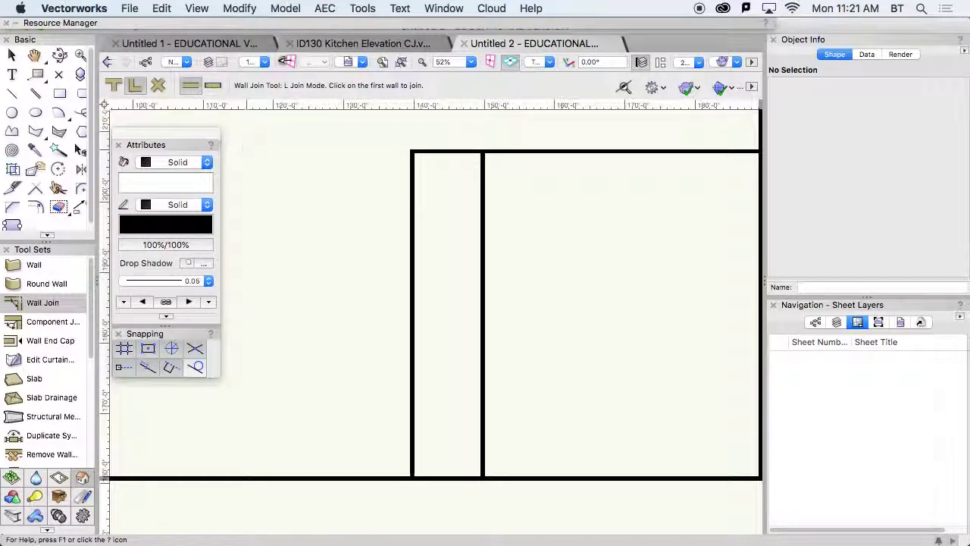
Draw a horizontal New Construction - Exterior wall crossing the left vertical partition and ending between the two partitions
key("9")
left_click(271, 282)
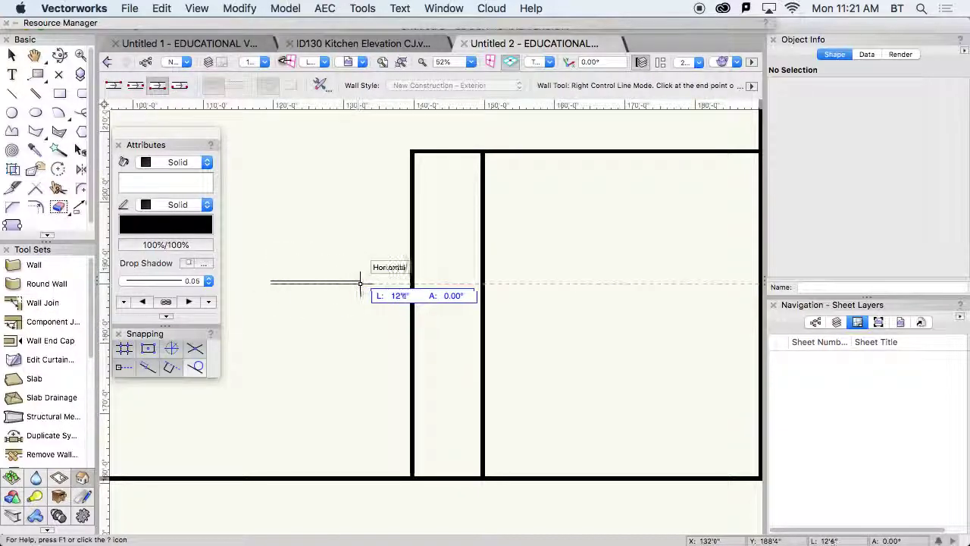
left_click(454, 283)
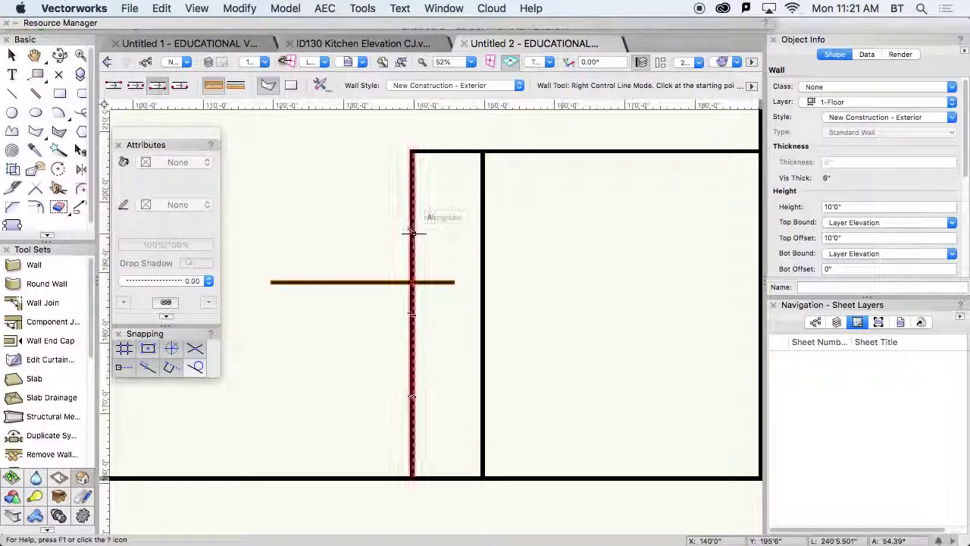
Draw a horizontal Existing Exterior wall and a shorter vertical one crossing it in the empty area outside the rectangle
scroll(384, 295, "down", 3)
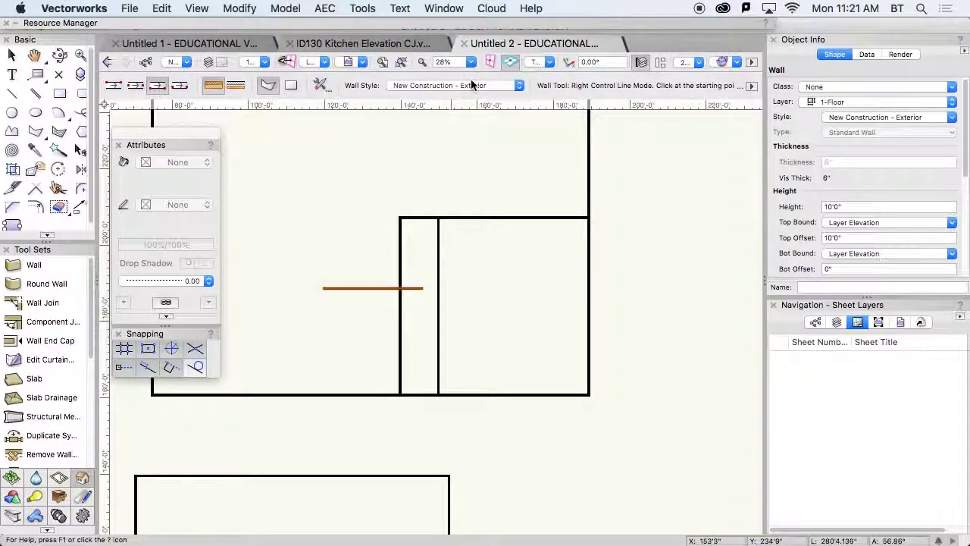
left_click(481, 85)
double_click(677, 179)
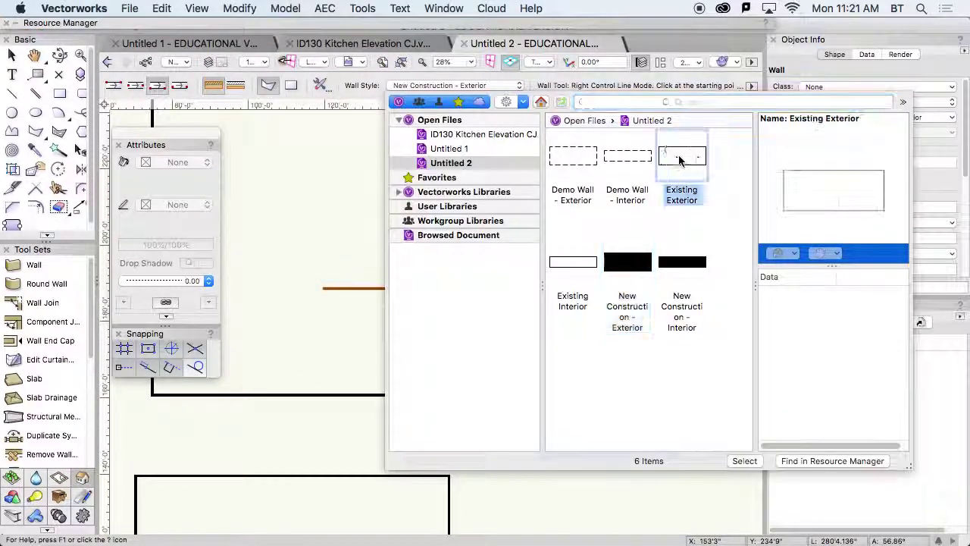
middle_click_drag(585, 321, 323, 474)
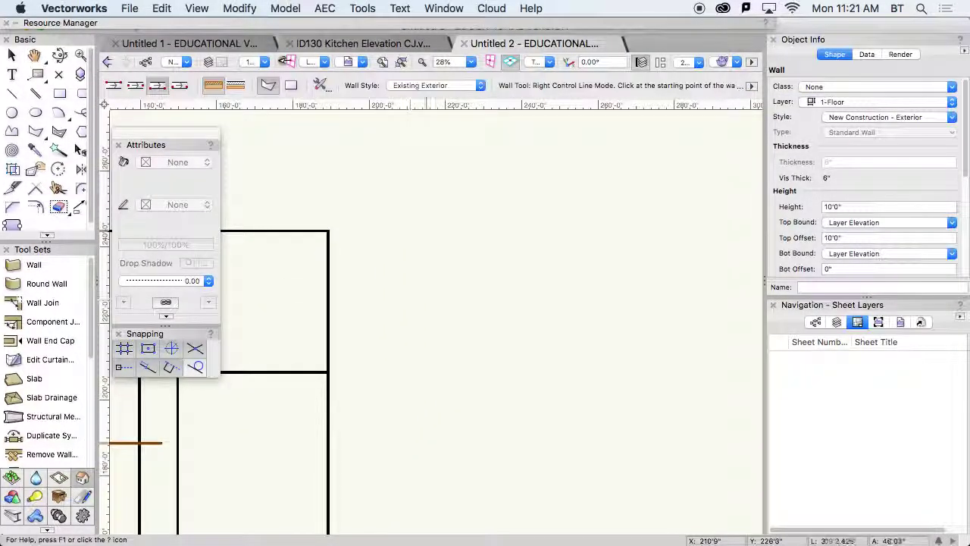
left_click(429, 286)
left_click(639, 286)
left_click(519, 258)
left_click(519, 347)
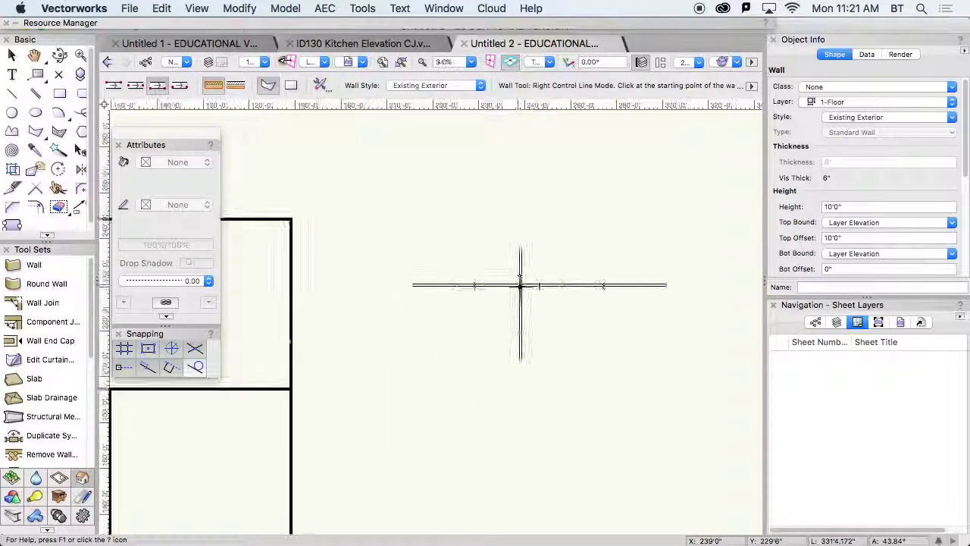
X-join the horizontal and vertical Existing Exterior walls at their crossing
scroll(518, 286, "up", 6)
scroll(523, 227, "up", 2)
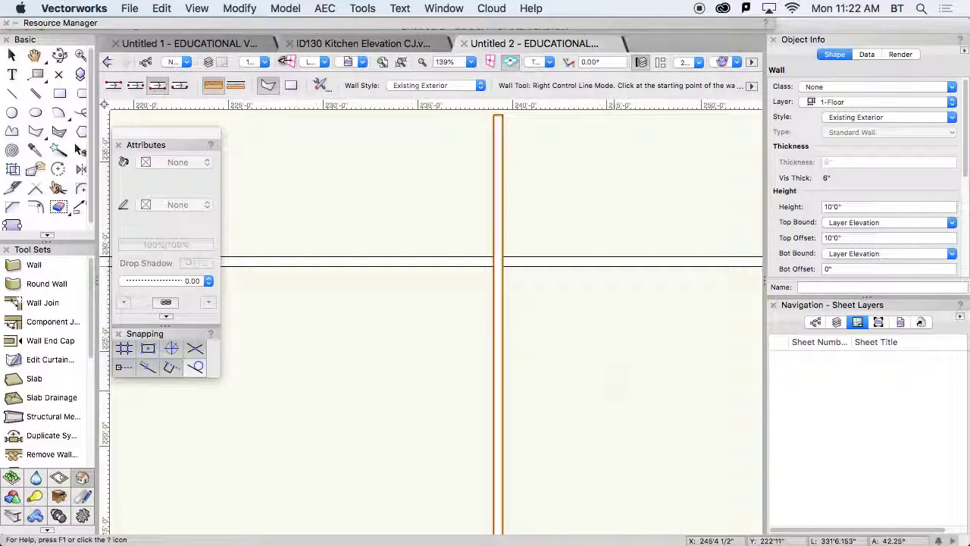
left_click(42, 303)
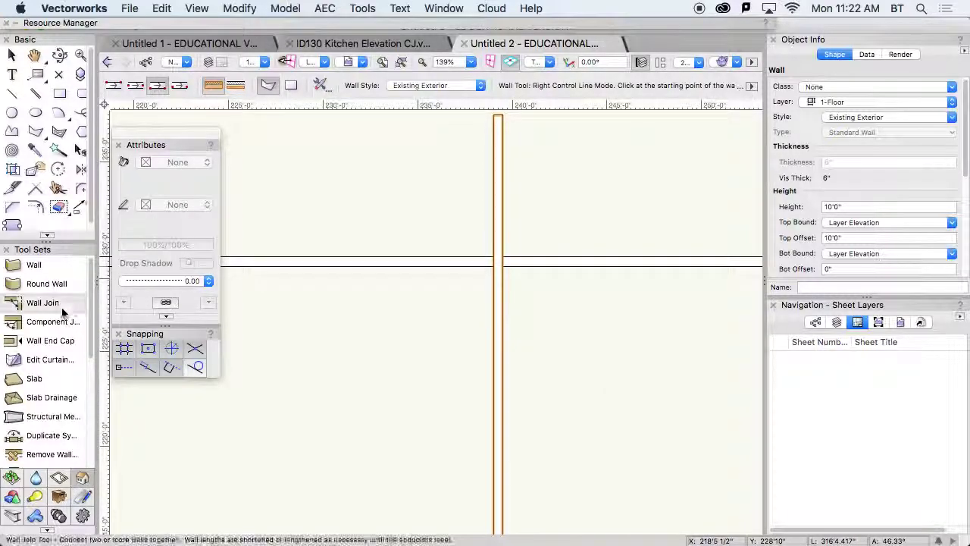
left_click(157, 88)
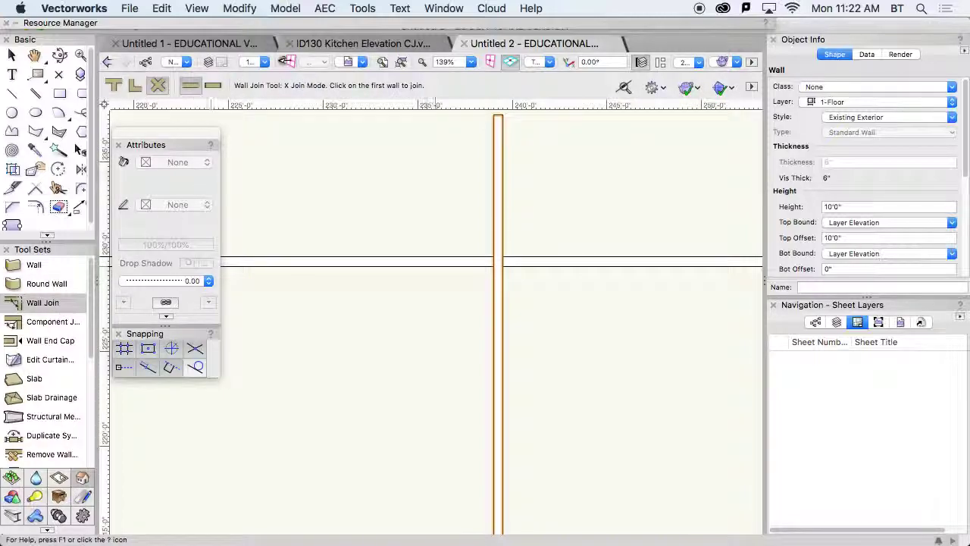
left_click(464, 263)
left_click(501, 220)
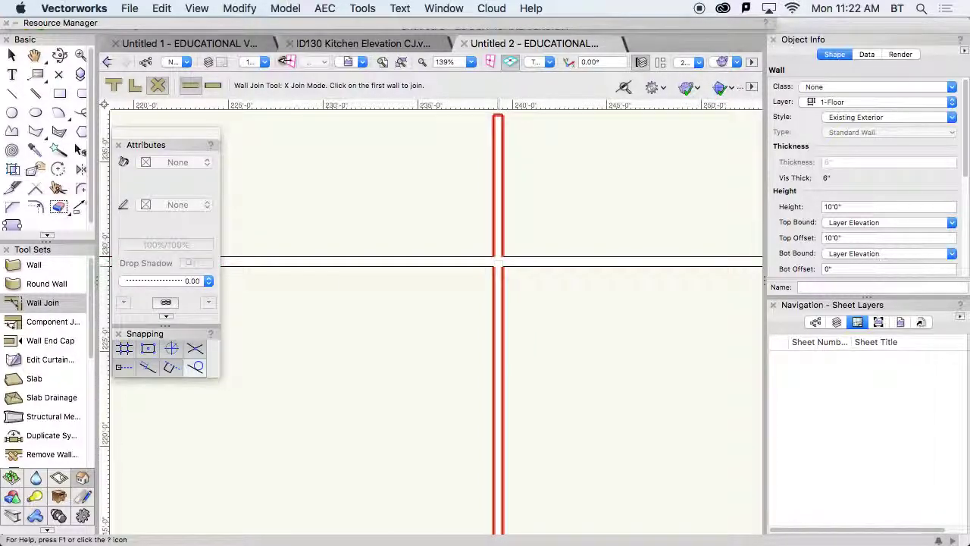
Select the wall segments around the X-joined crossing one by one to examine how they are divided
key("x")
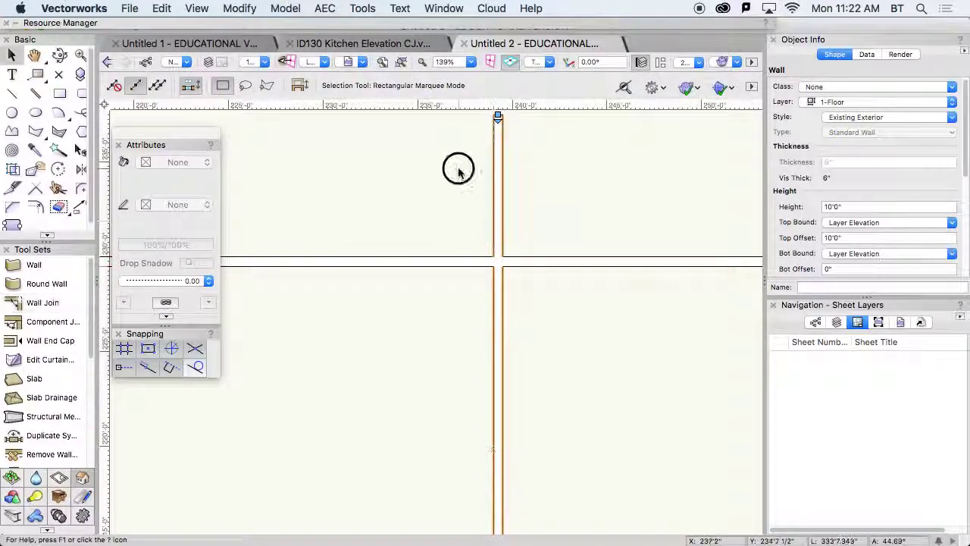
left_click(498, 203)
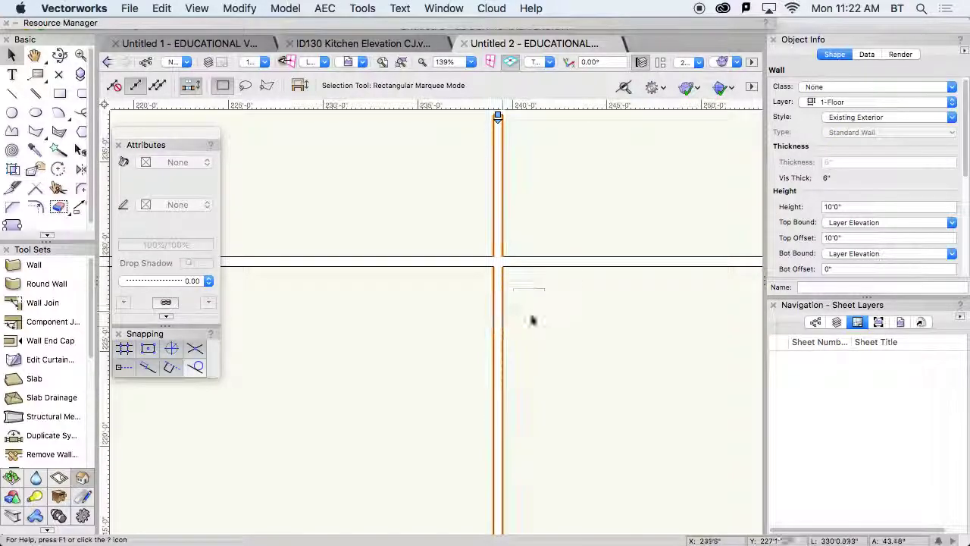
left_click(522, 317)
left_click(494, 320)
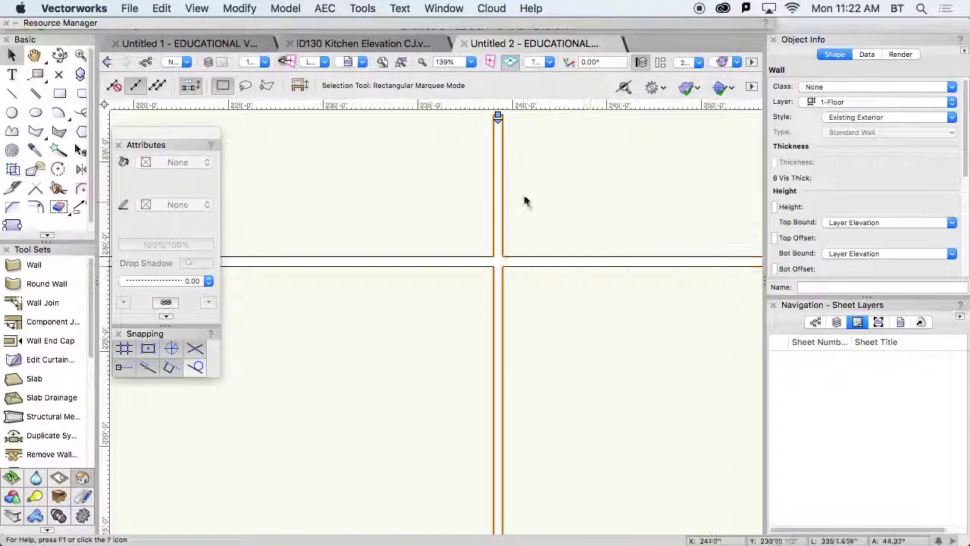
left_click(572, 238)
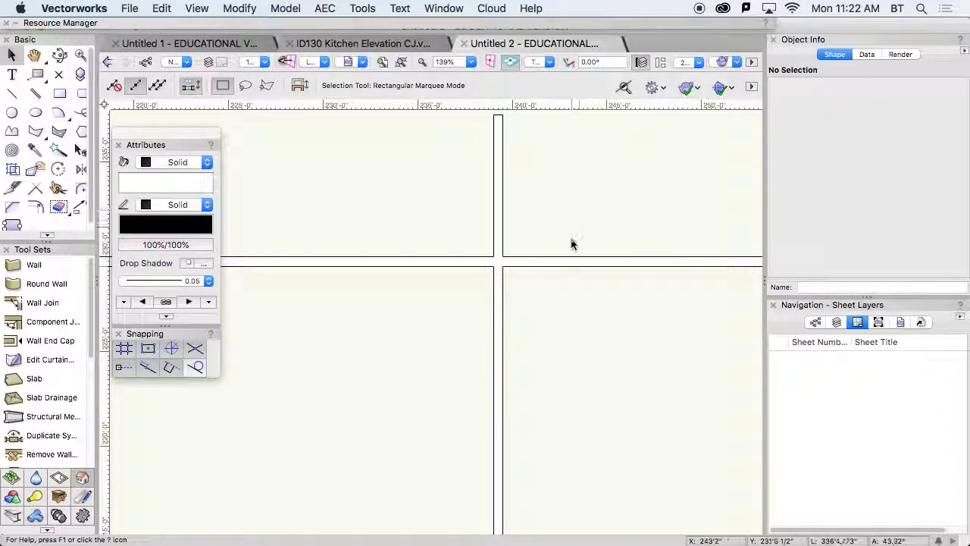
scroll(589, 256, "down", 5)
middle_click_drag(589, 256, 595, 332)
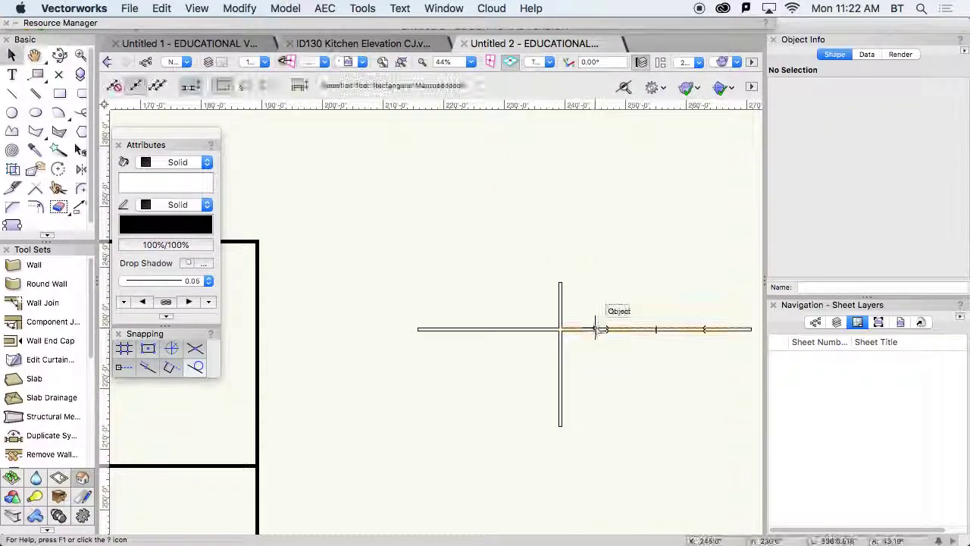
left_click(542, 329)
scroll(576, 341, "up", 5)
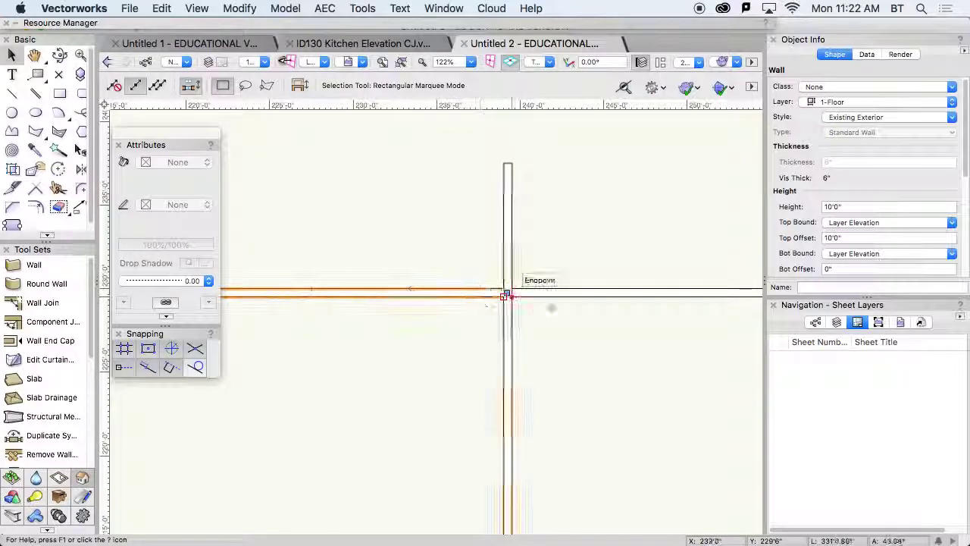
left_click(565, 291)
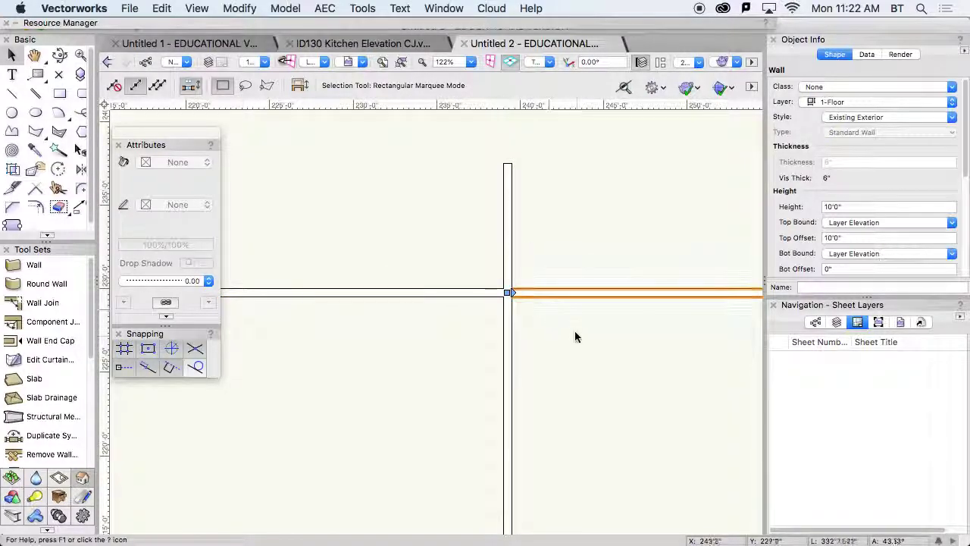
left_click(508, 227)
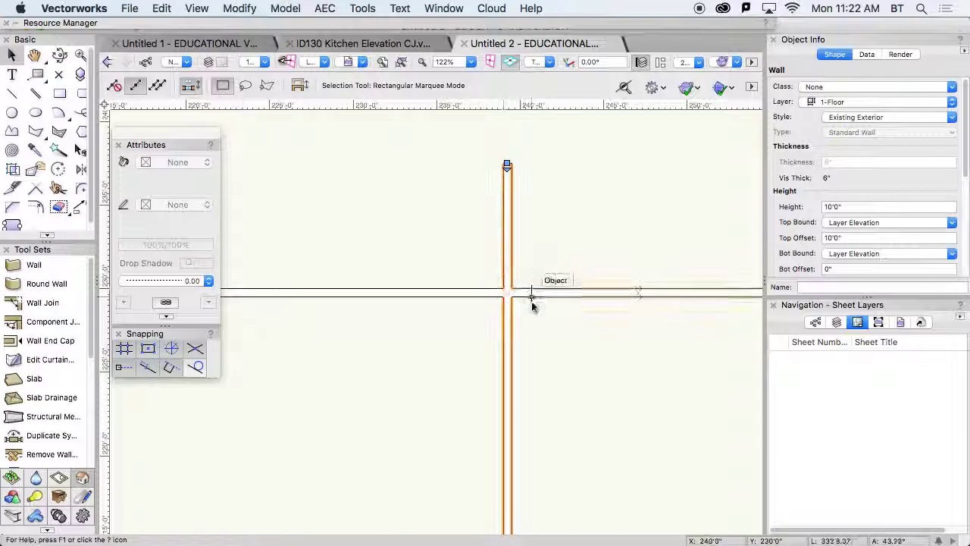
scroll(626, 355, "down", 4)
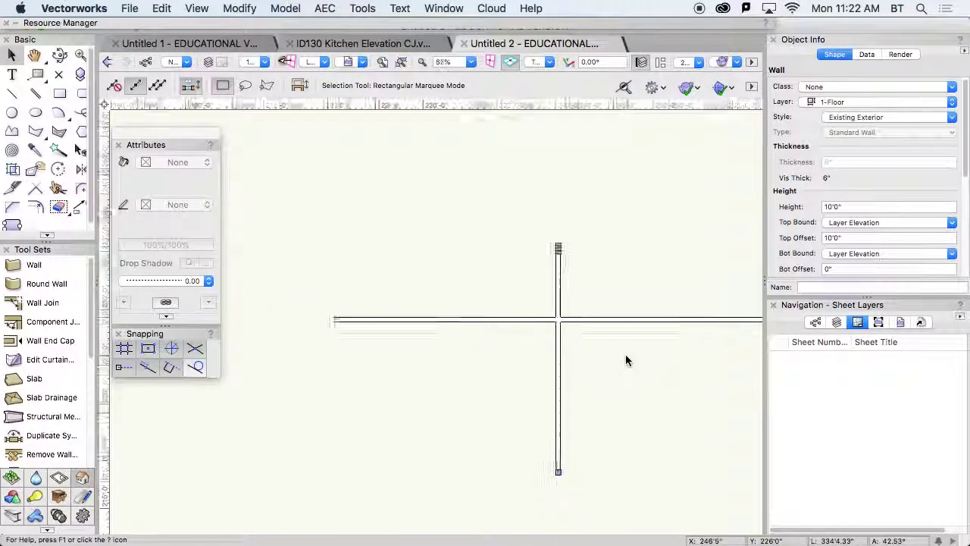
middle_click_drag(660, 394, 577, 388)
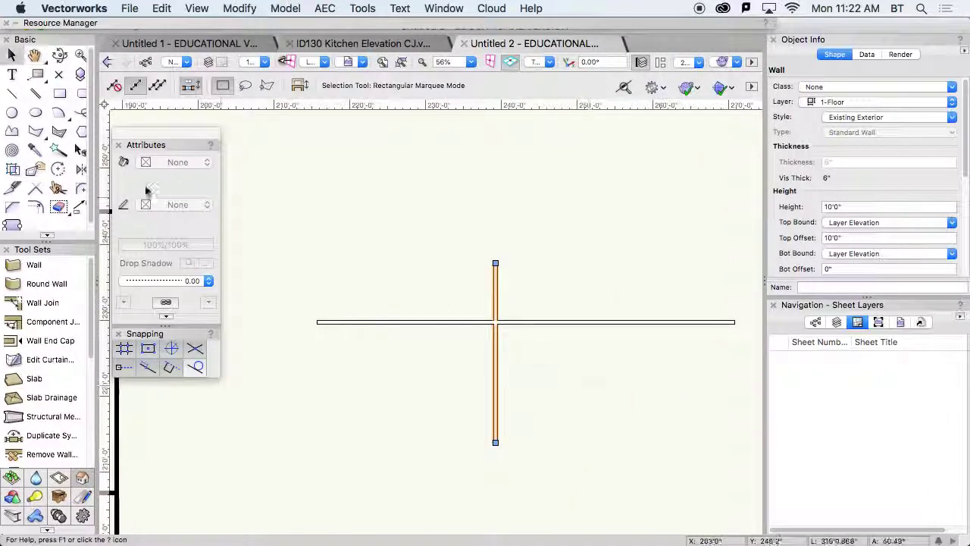
Draw a vertical Existing Exterior wall above the crossing walls and a separate horizontal wall near its upper end
left_click(67, 303)
middle_click_drag(365, 274, 453, 389)
key("9")
left_click(418, 378)
left_click(421, 206)
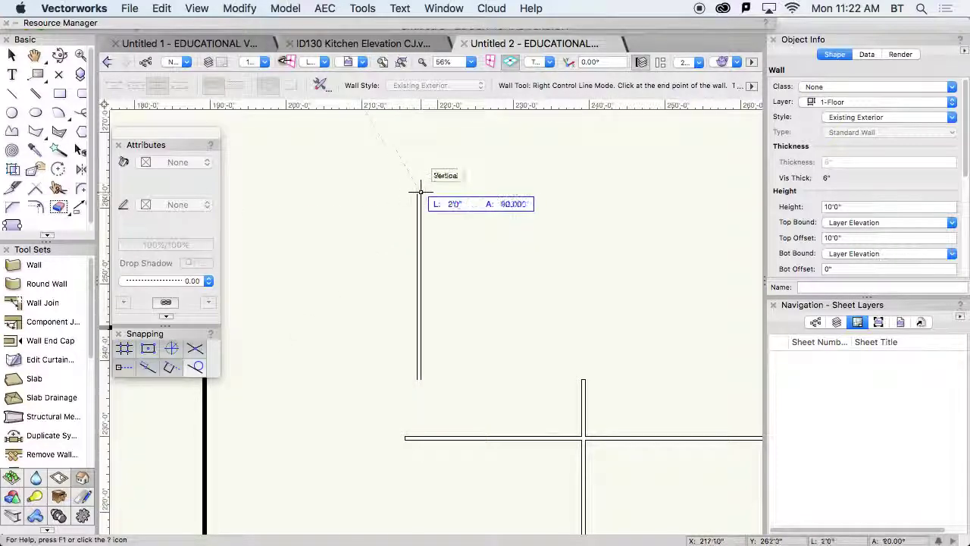
double_click(420, 205)
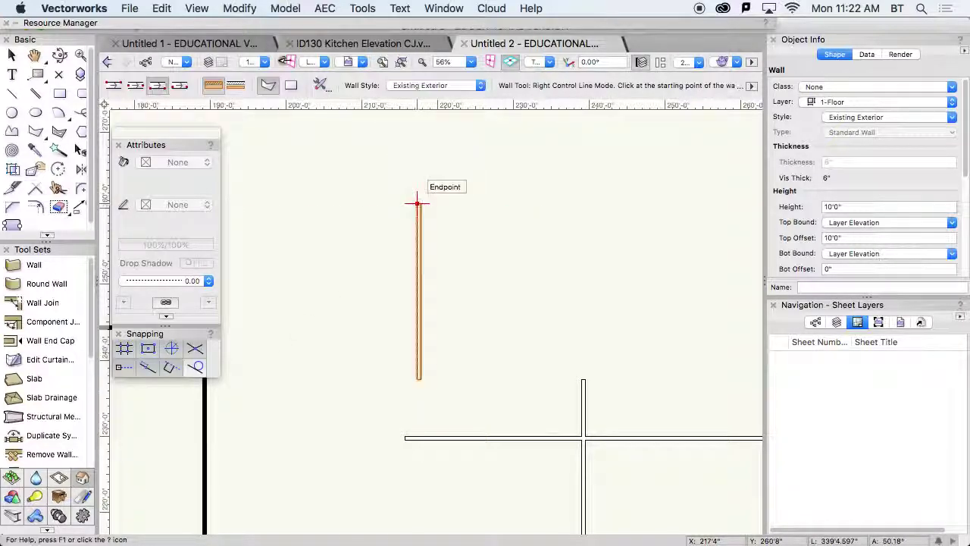
left_click(473, 200)
double_click(581, 199)
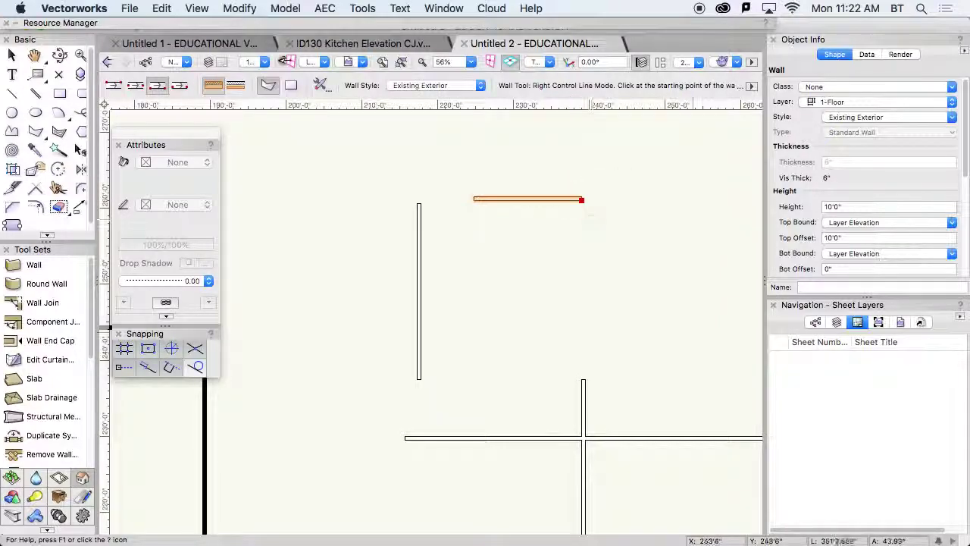
Join the new vertical and horizontal walls with the Join command so they form a corner
key("x")
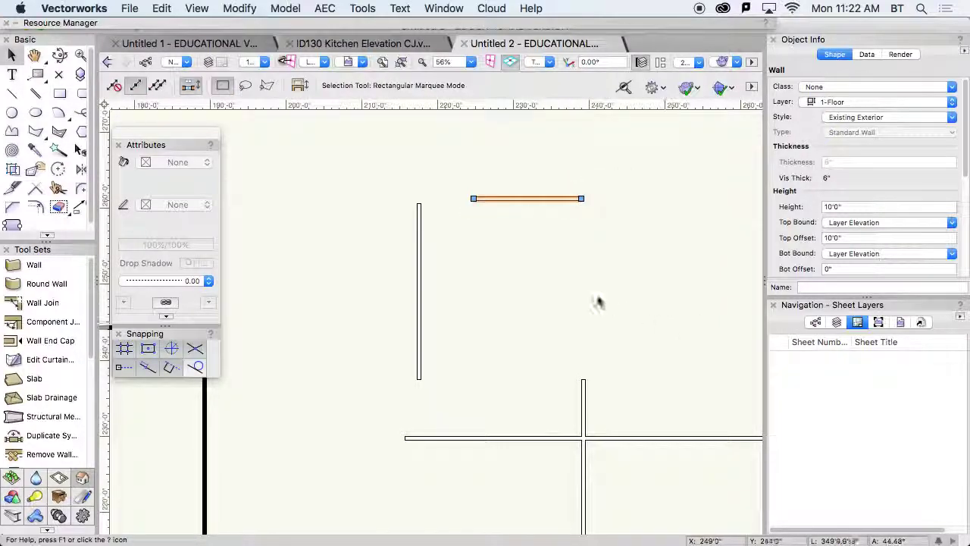
left_click(418, 263, "shift")
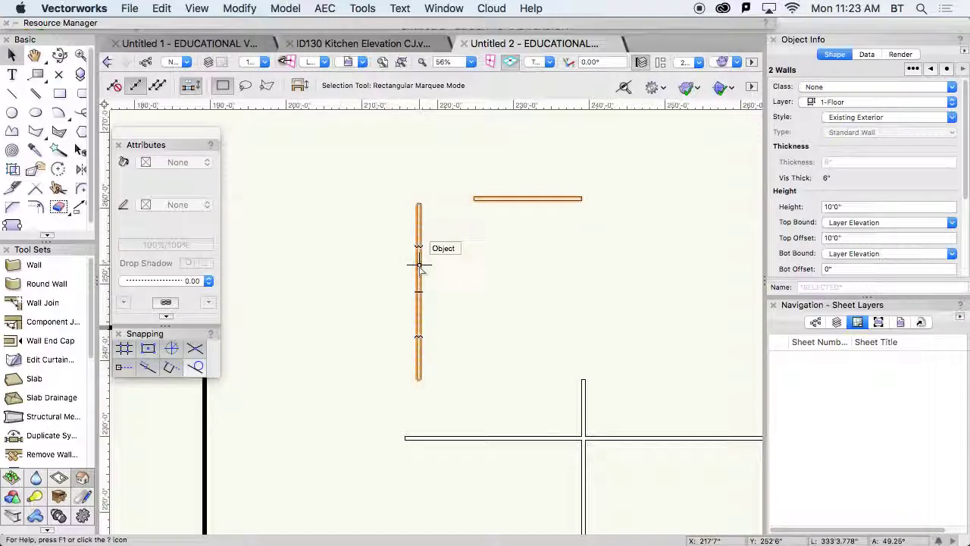
key("super+j")
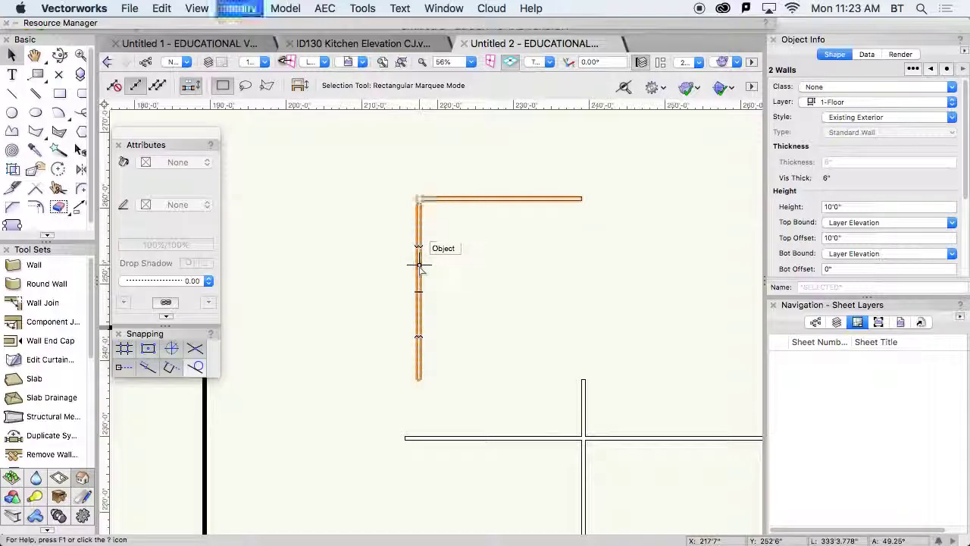
Examine the Join command's variants and compare them with the Wall Join tool's modes
left_click(240, 8)
mouse_move(318, 169)
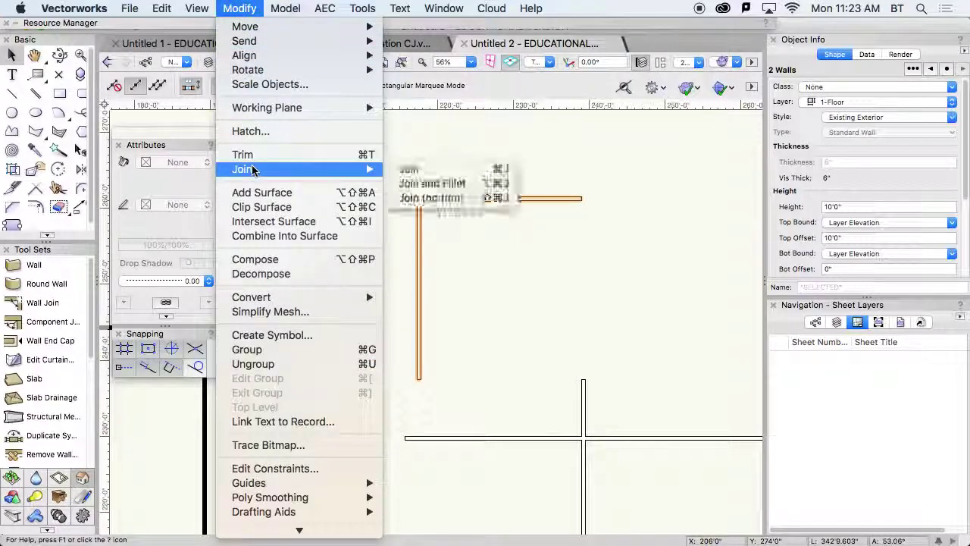
left_click(607, 306)
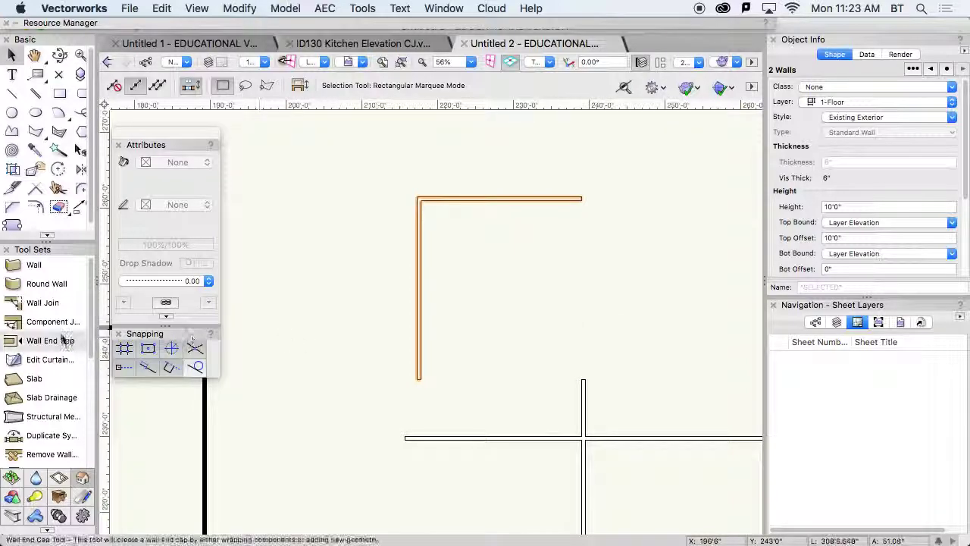
left_click(45, 303)
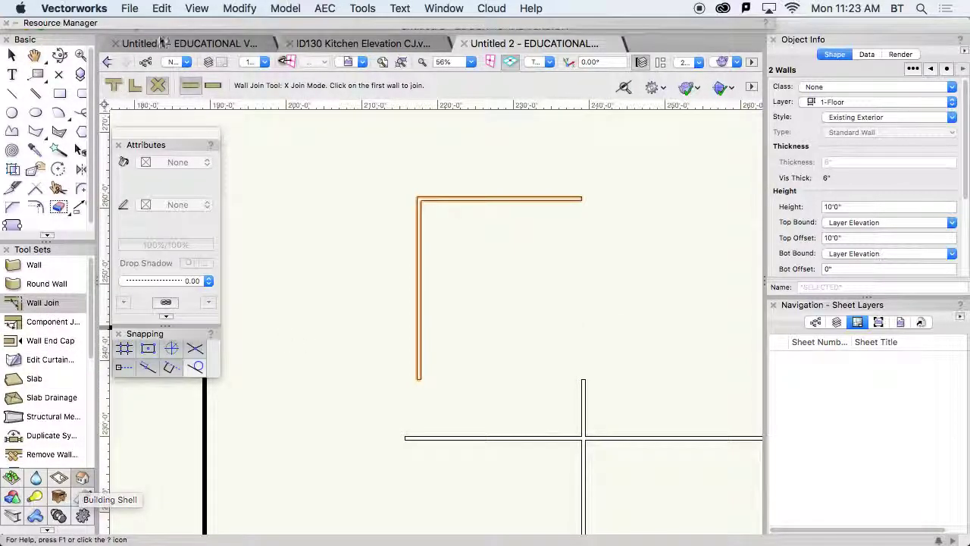
left_click(241, 8)
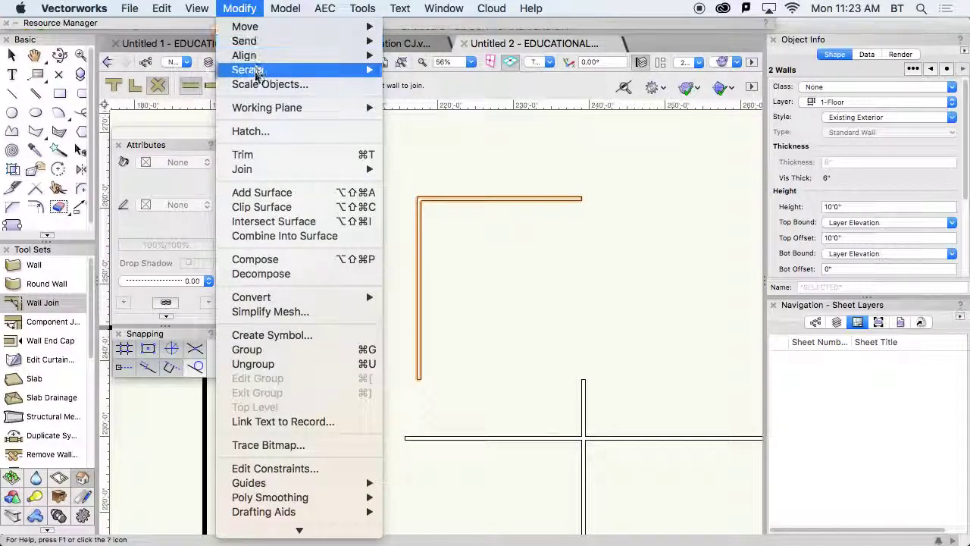
mouse_move(375, 169)
left_click(419, 175)
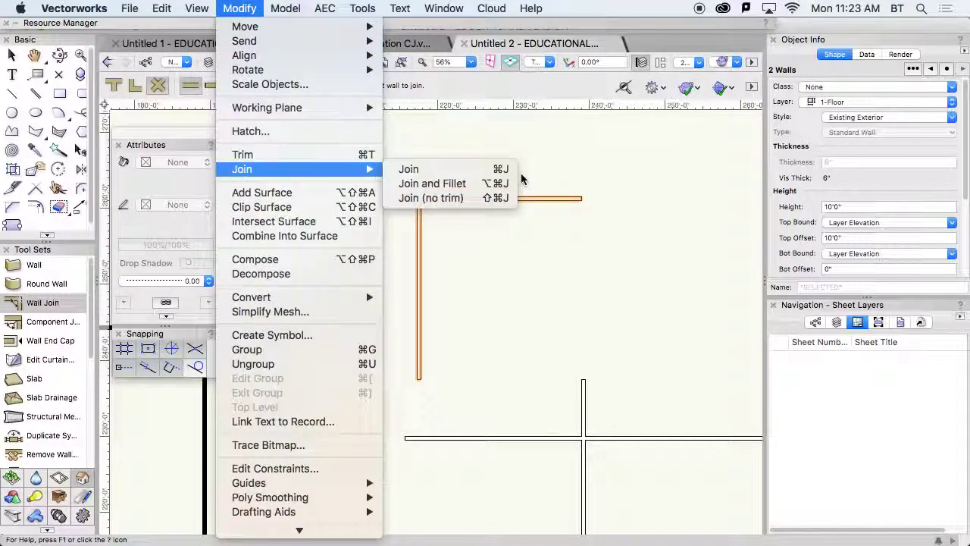